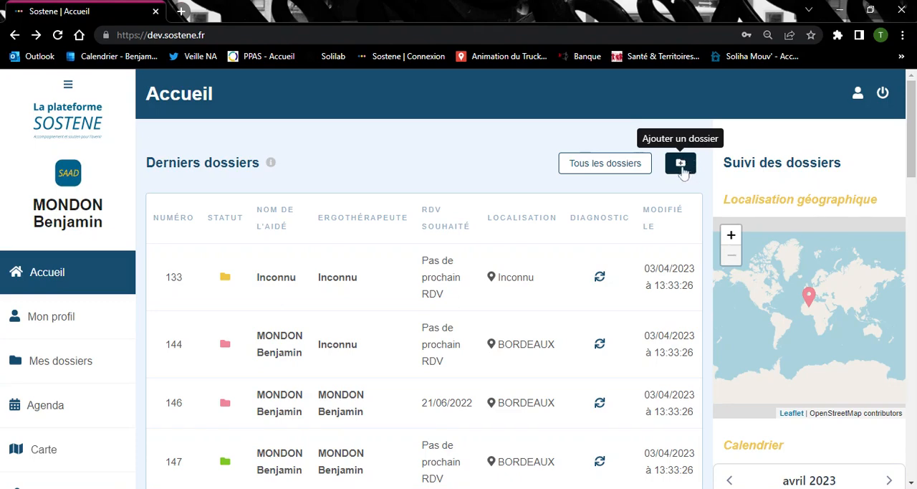
Add a new dossier and confirm its creation
click(681, 164)
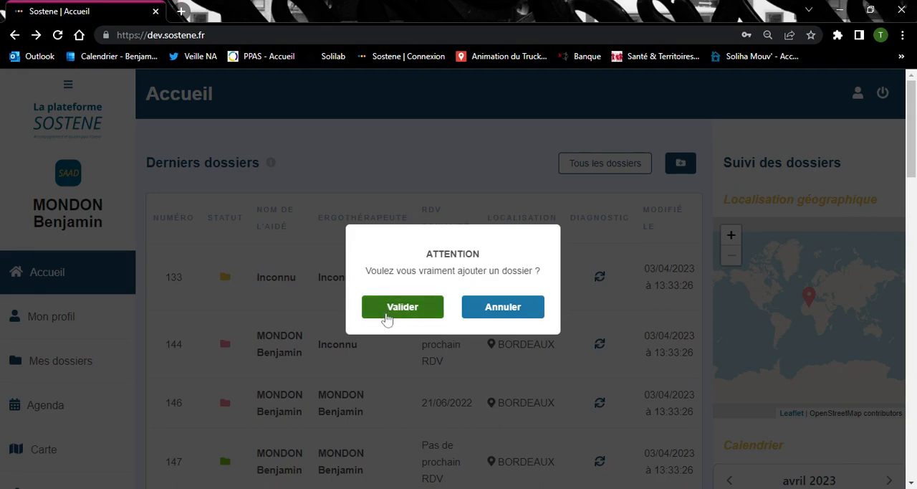
click(386, 319)
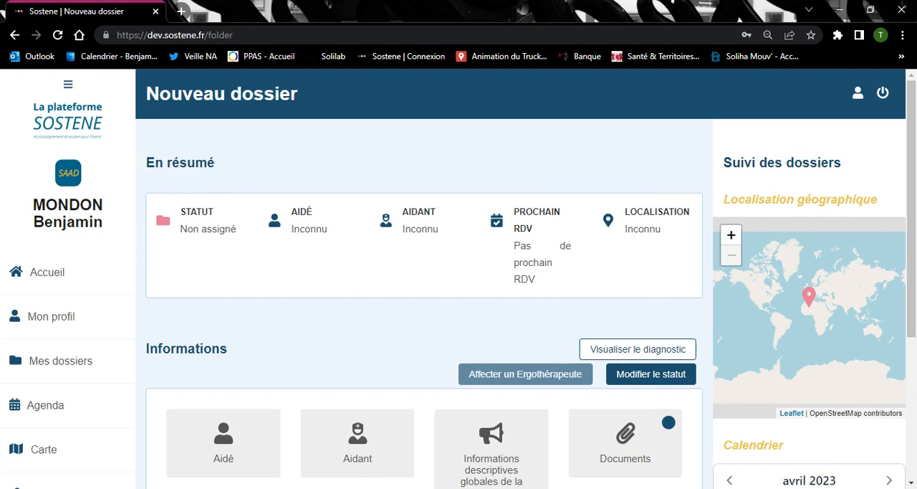
View the new dossier's diagnostic, and return to its editable information sections
scroll(395, 314, down, 1)
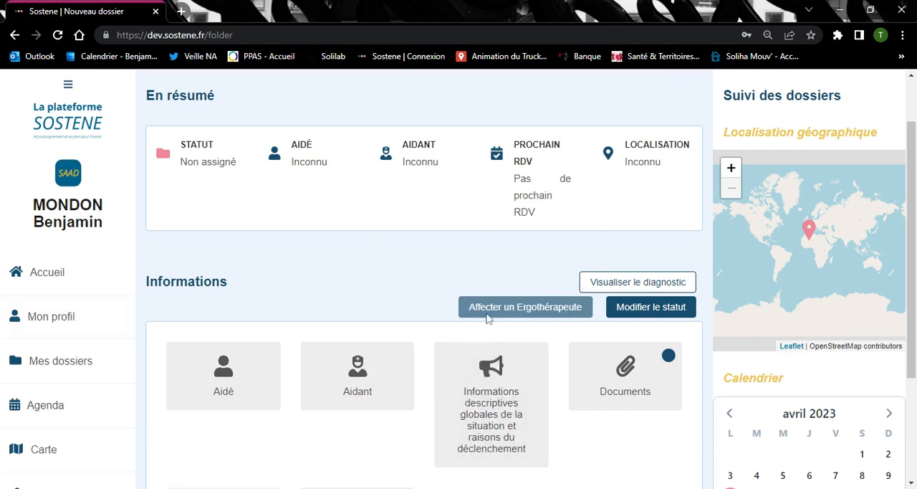
click(613, 285)
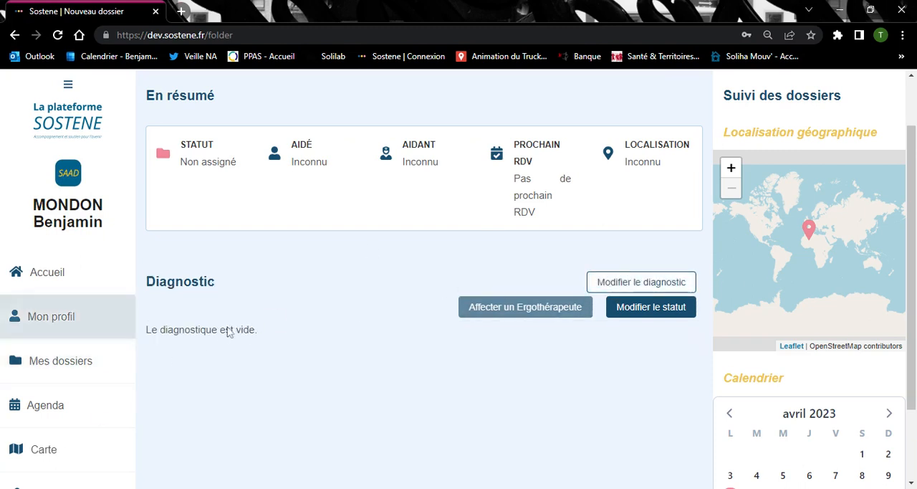
click(630, 284)
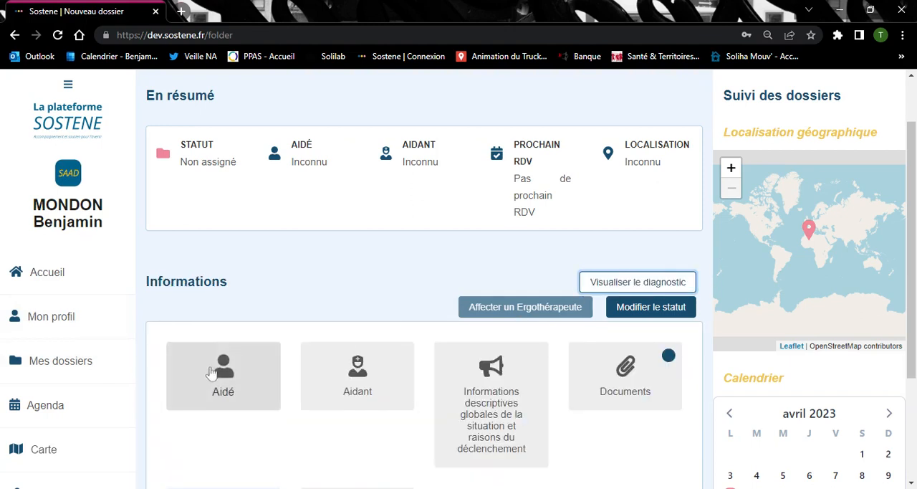
In the dossier's Aidé form, enter the assisted person's first and last name and set the gender to F
scroll(212, 372, down, 3)
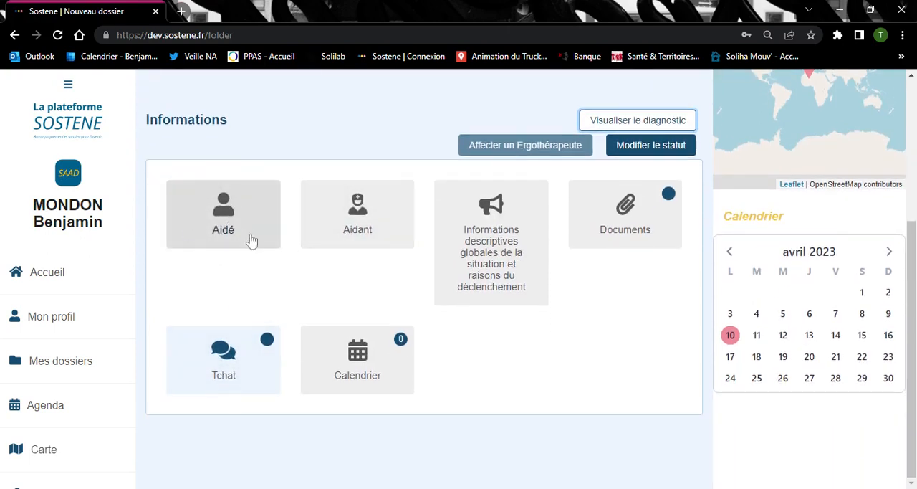
double_click(233, 202)
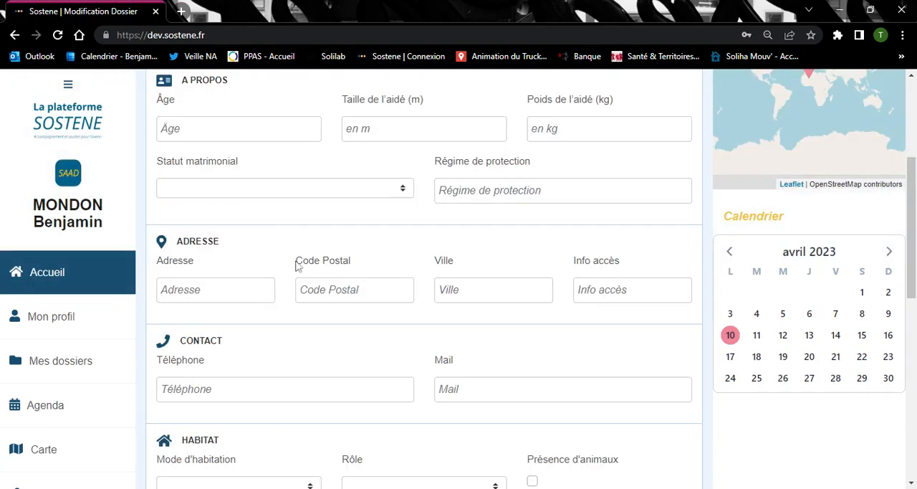
scroll(298, 260, up, 3)
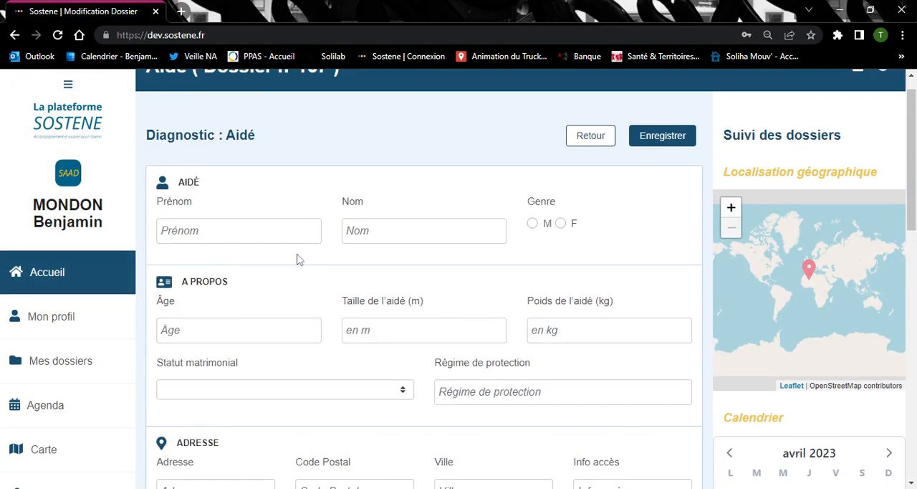
click(239, 231)
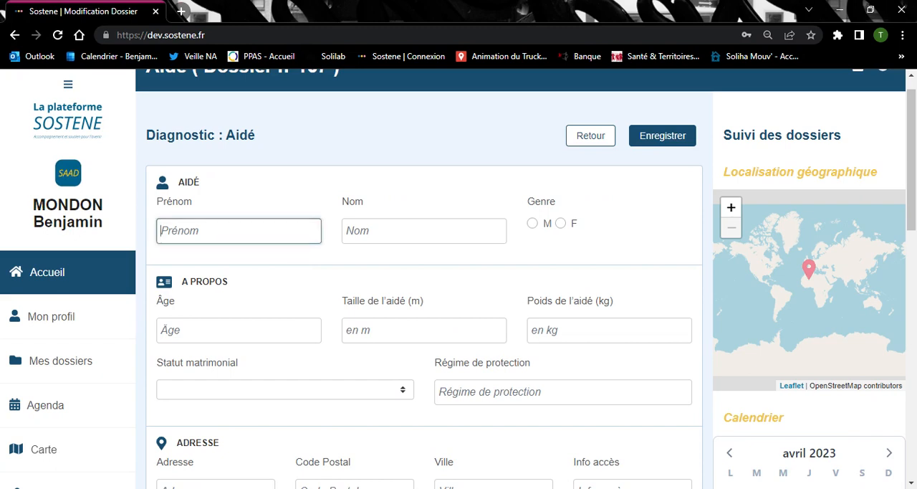
text(Pers)
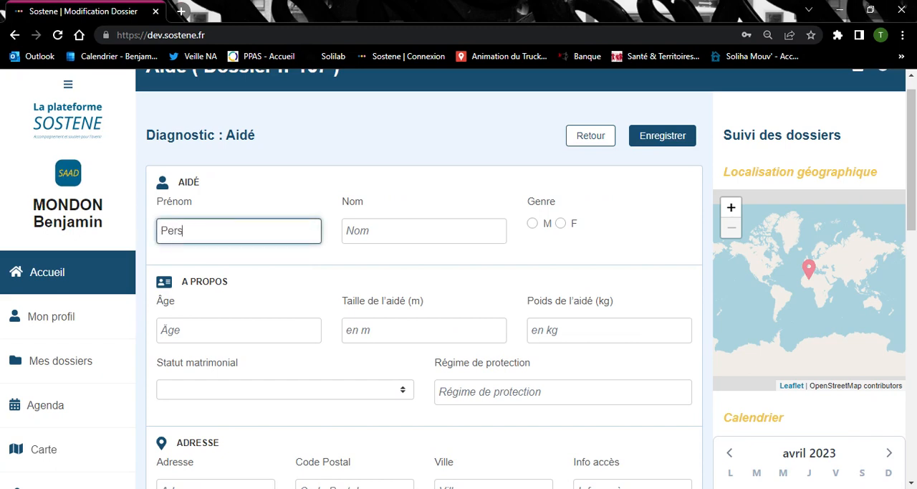
text(onne)
click(346, 230)
text(A)
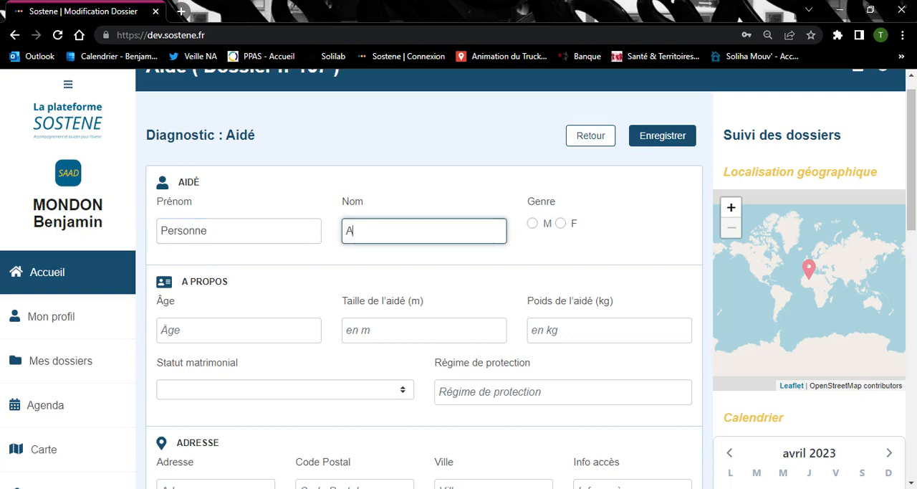
text(idée)
click(561, 224)
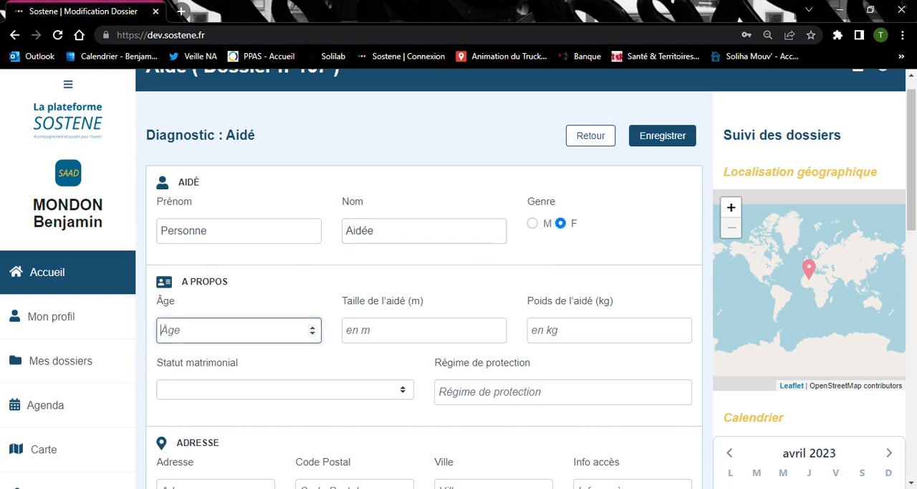
Set the assisted person's age to 92, height to 1,70 m, weight to 60 kg and marital status to Veuf
click(237, 329)
text(92)
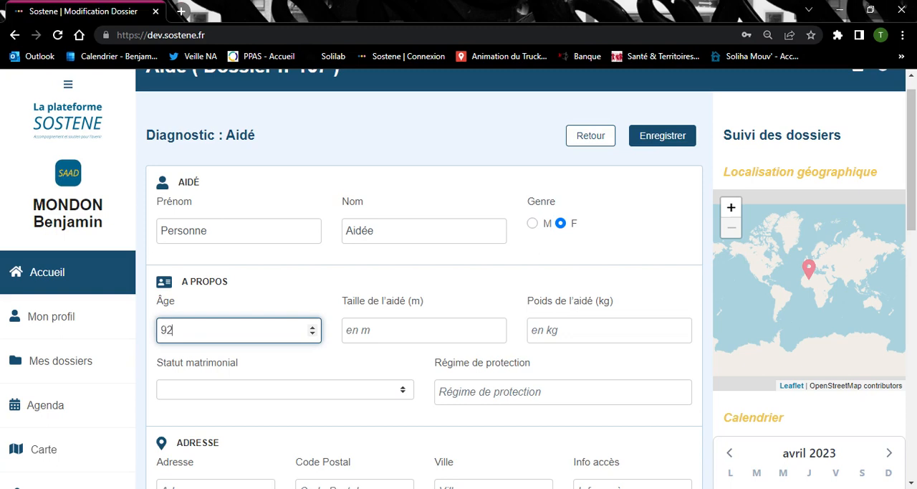
click(387, 339)
text(1)
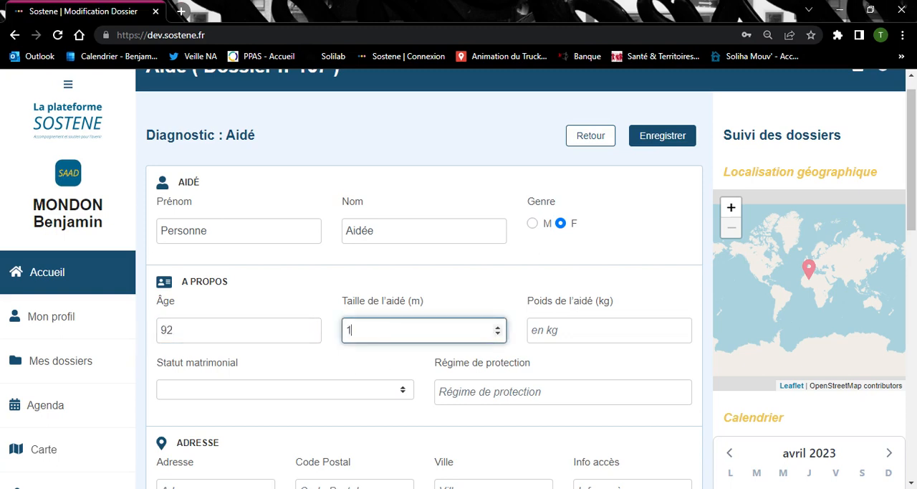
text(,70)
click(586, 332)
text(60)
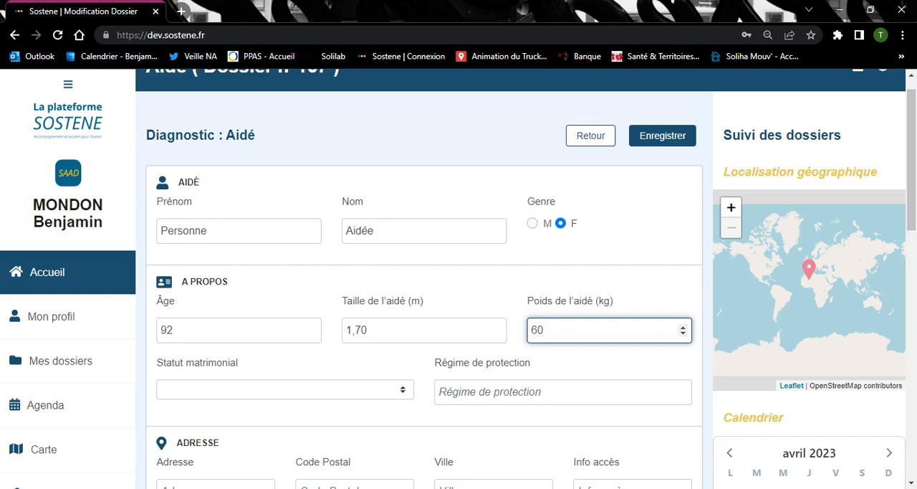
click(384, 393)
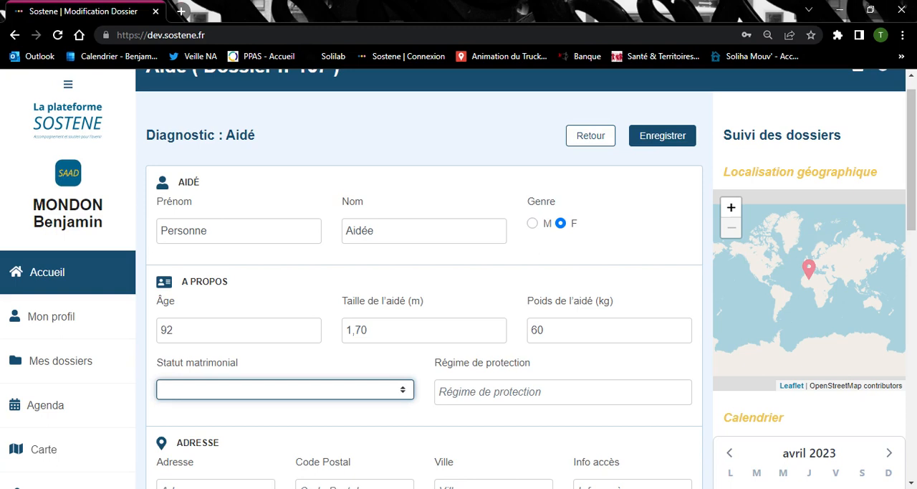
click(358, 460)
key(Tab)
text(tut)
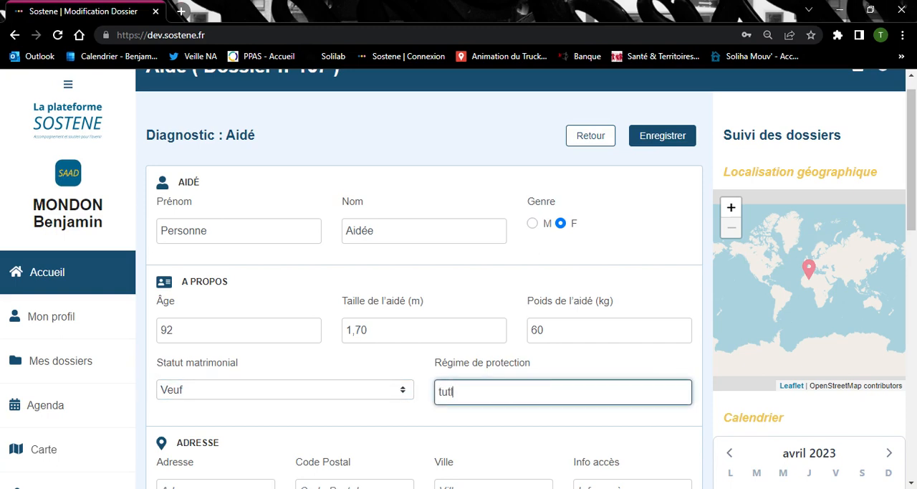
text(elle)
key(BackSpace)
key(BackSpace)
key(BackSpace)
key(BackSpace)
key(BackSpace)
key(BackSpace)
key(BackSpace)
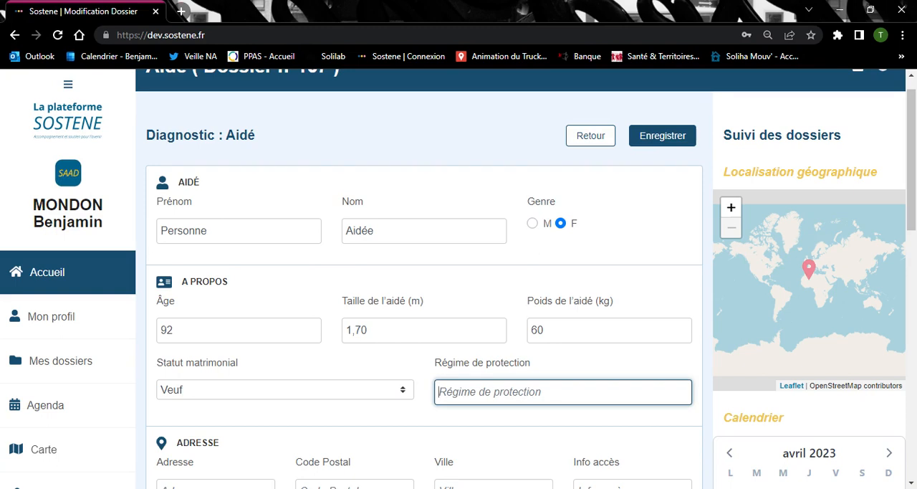
Enter the assisted person's street address in the Adresse section
scroll(371, 313, down, 3)
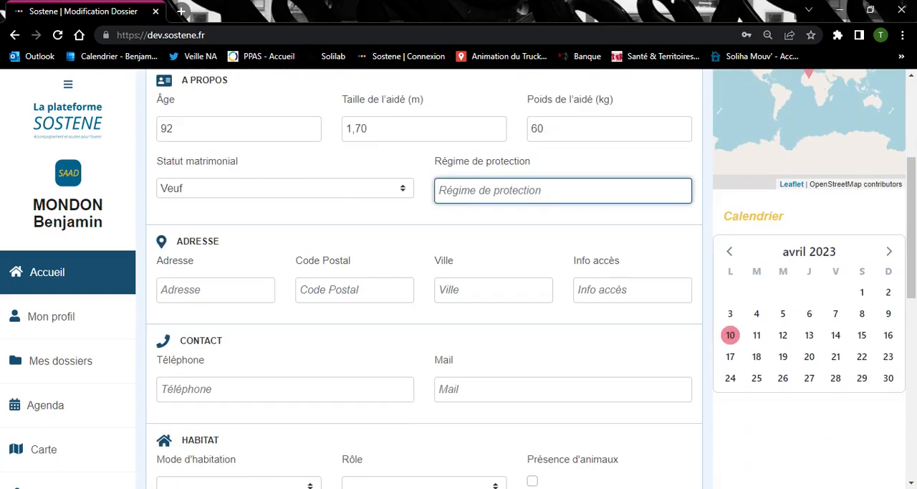
click(215, 289)
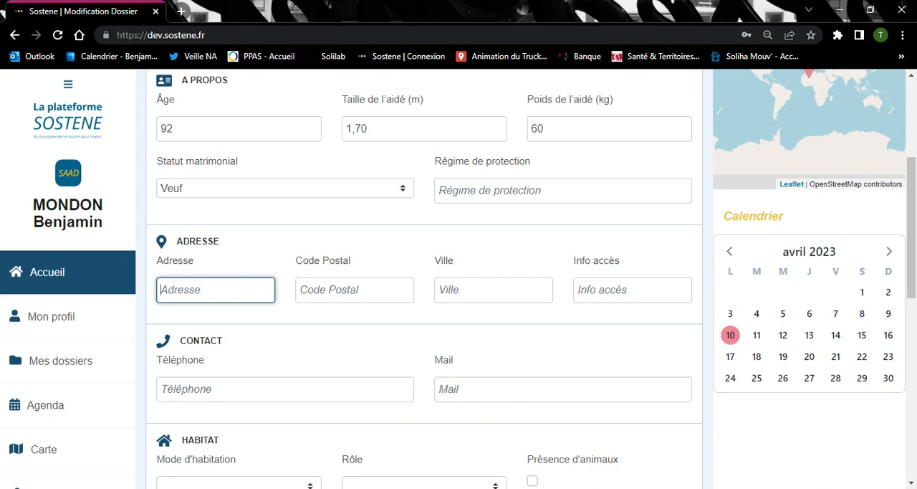
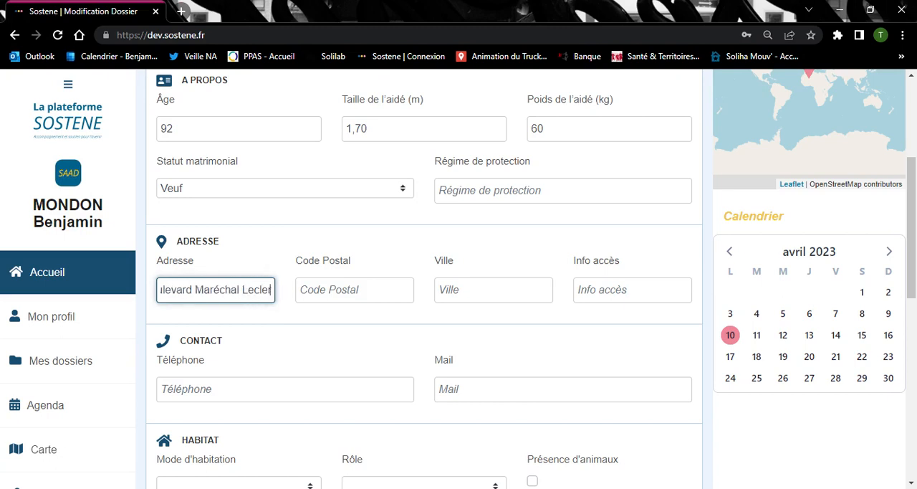
Fill in the postal code and city of the assisted person's address
key(Tab)
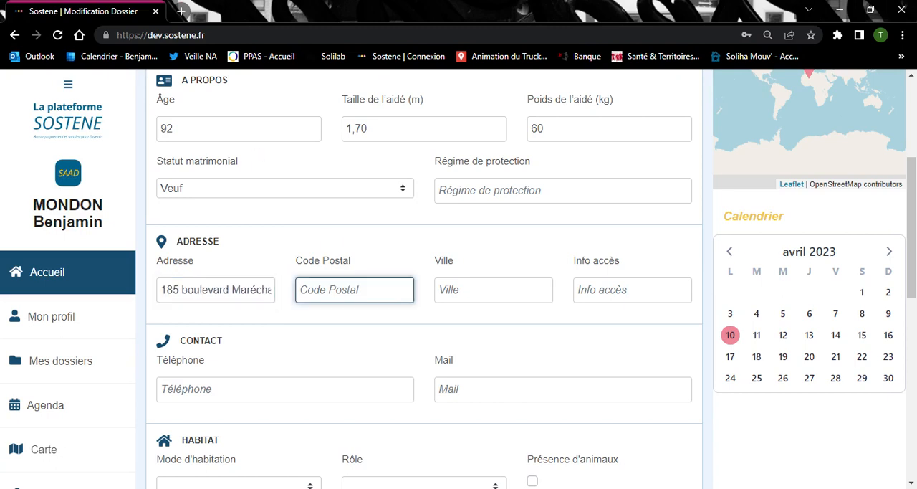
text(33000)
key(Tab)
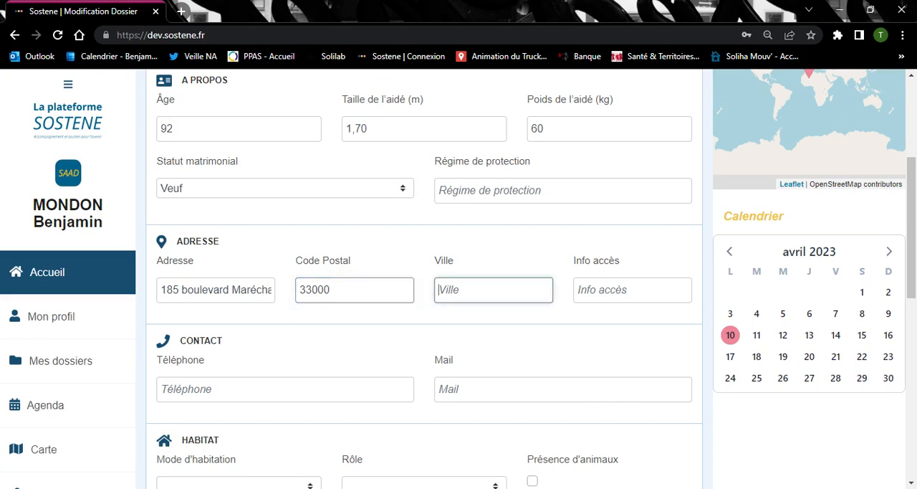
text(BORDEAUX)
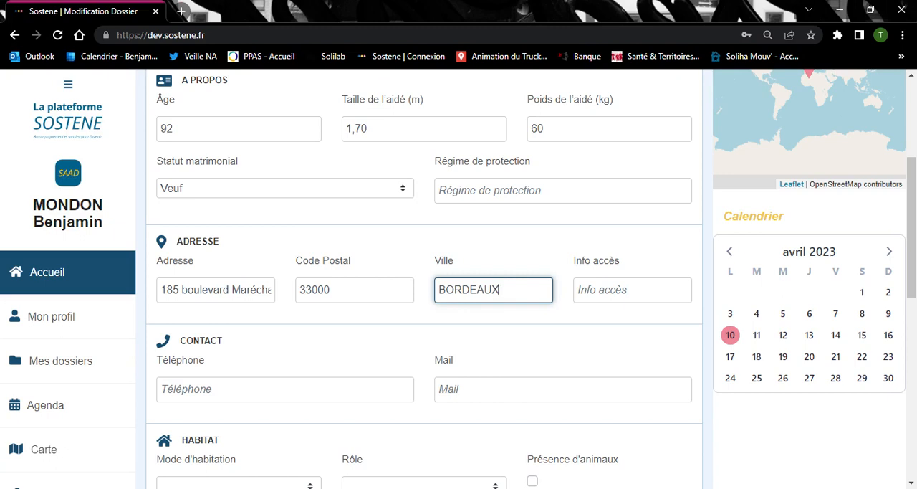
Enter "La maison de plain-pied se situe à l'écart, facilement accessible" as the access information
key(Tab)
text(La)
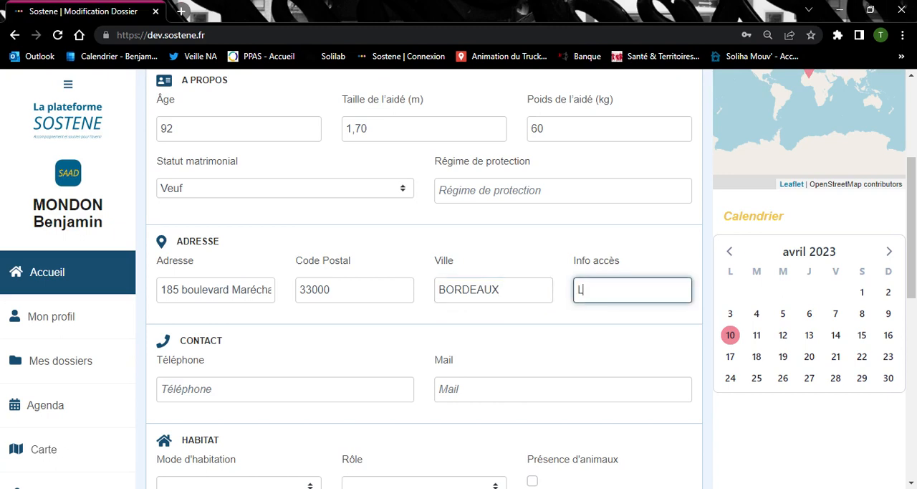
key(BackSpace)
text(a maison de palain)
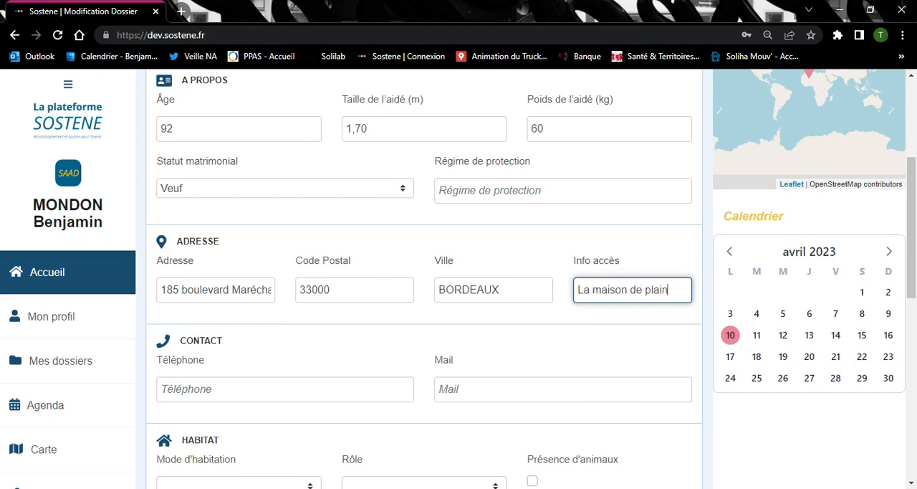
text(-pied se)
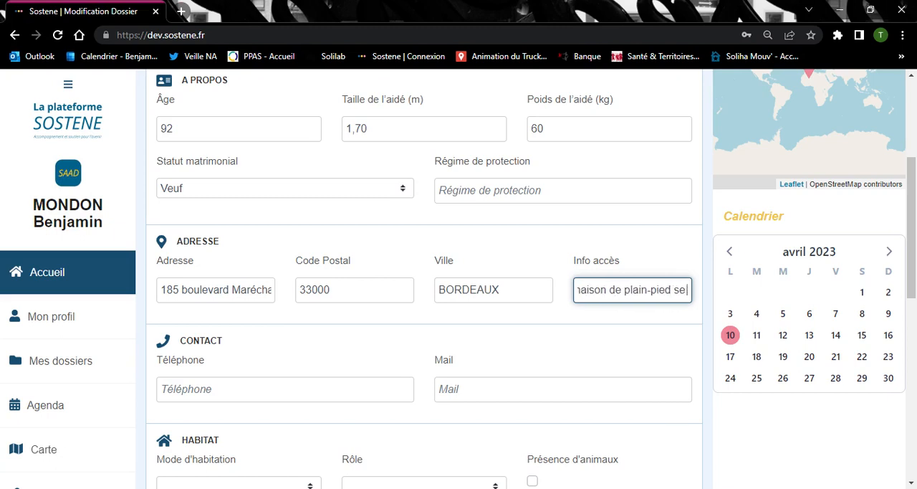
text( situe à)
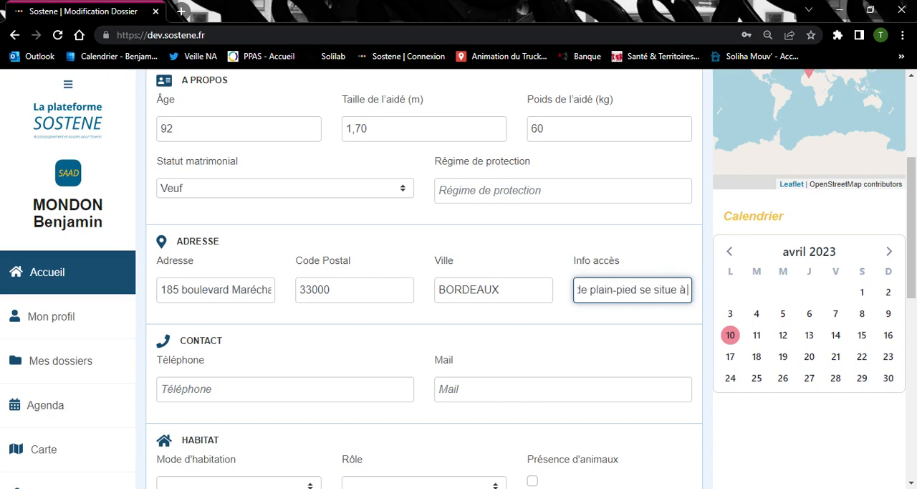
text( l'écar)
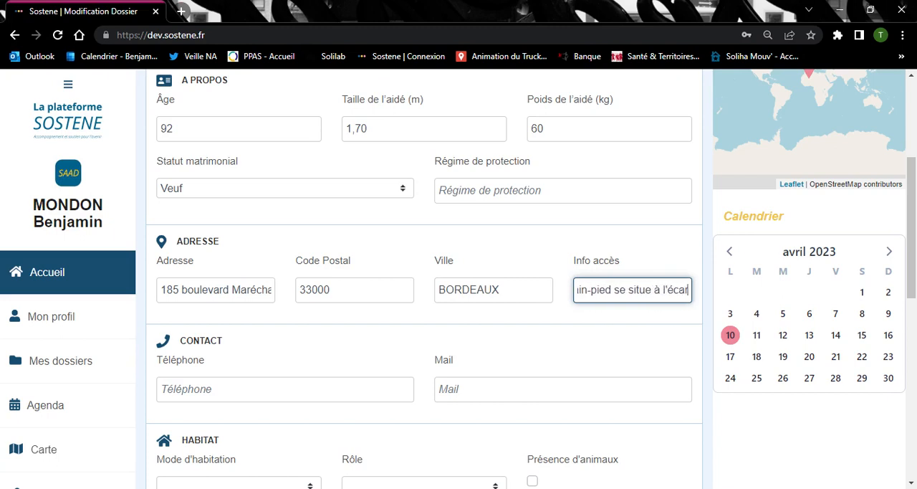
text(t, facilement)
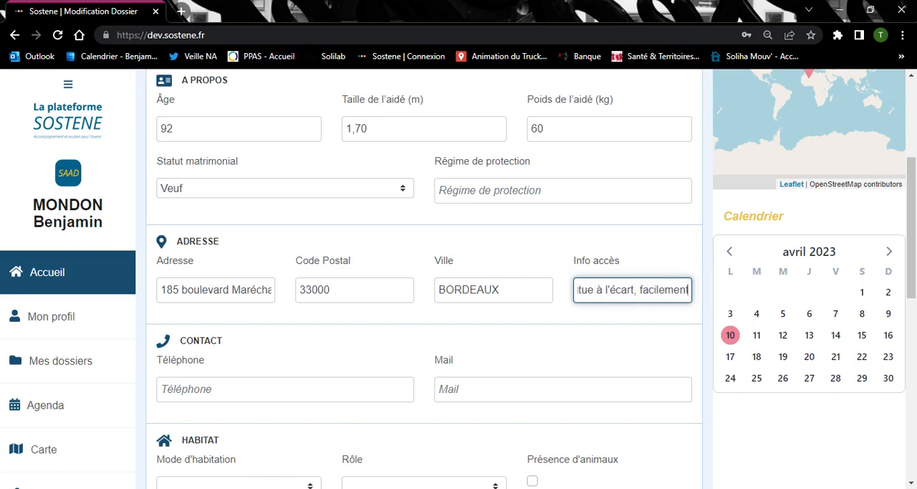
text( accessib)
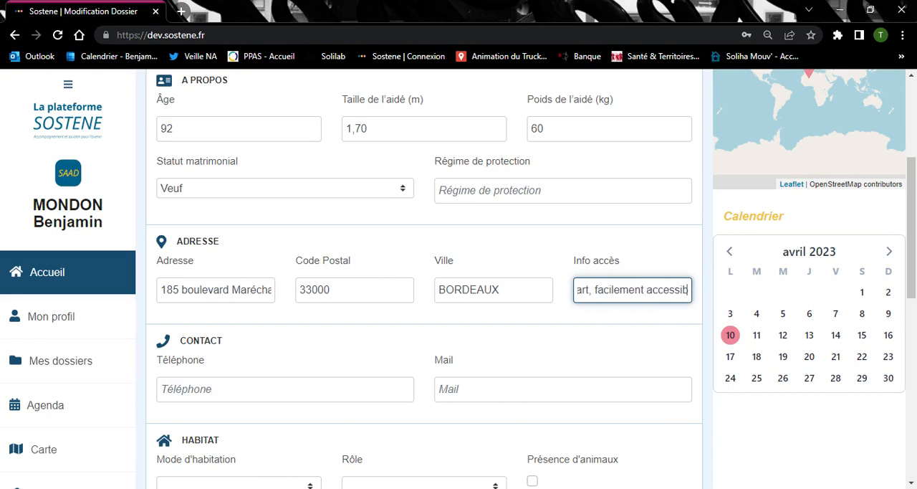
text(le)
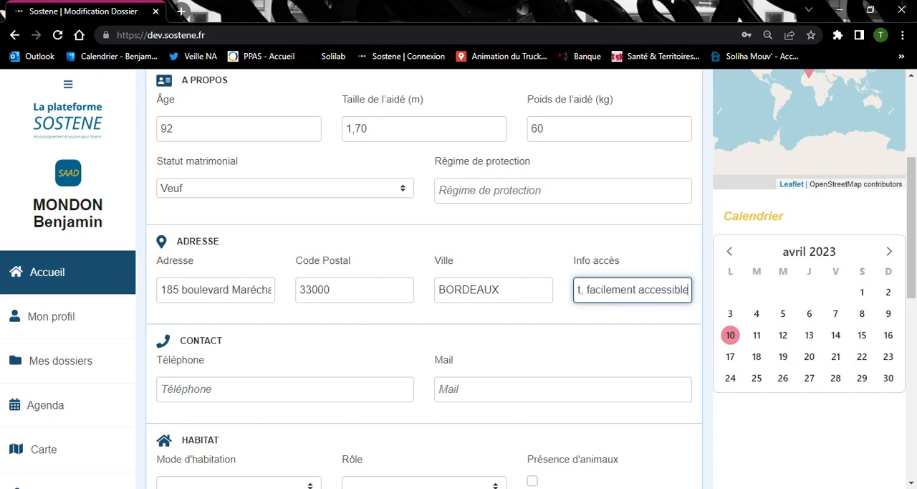
Fill in the assisted person's phone number in the Contact section
click(212, 393)
click(222, 410)
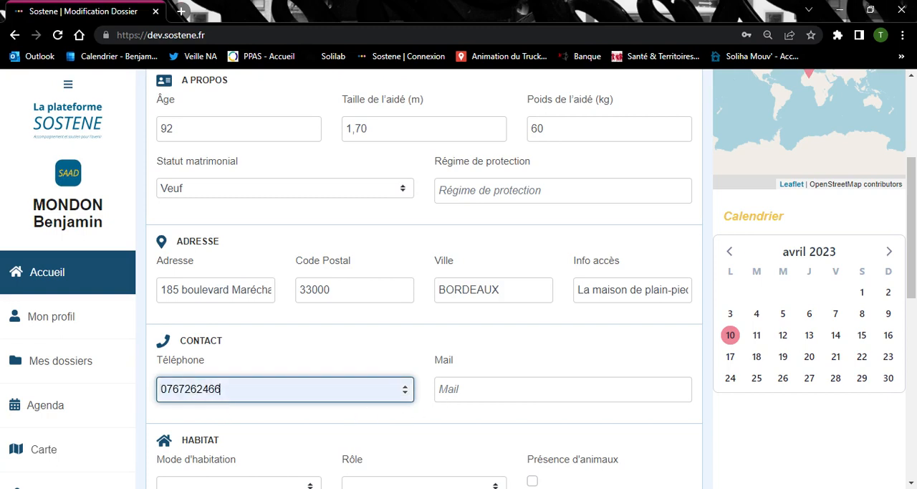
key(Tab)
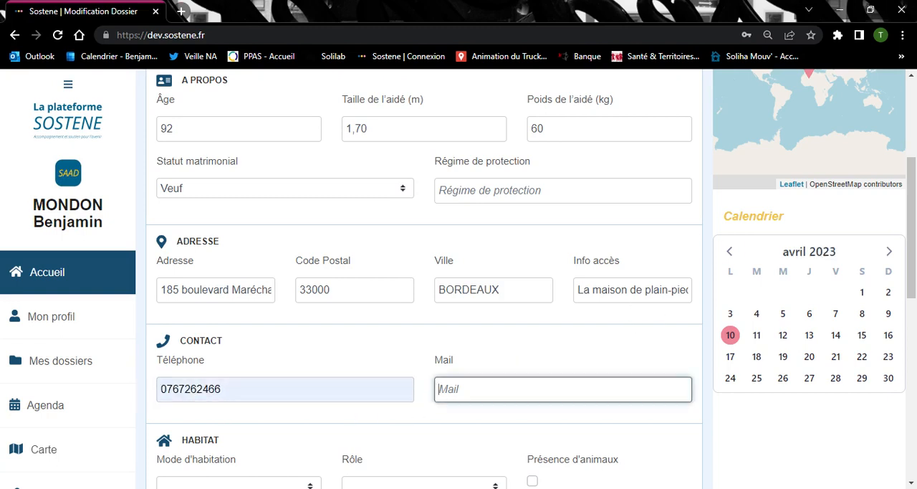
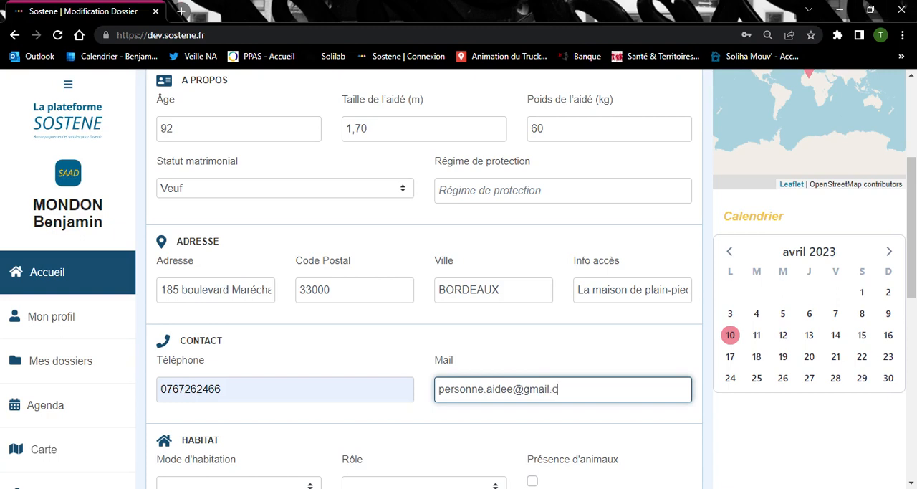
In the Habitat section, set Mode d'habitation to Seul and Rôle to Non aidant, and enable Présence d'animaux
scroll(352, 315, down, 2)
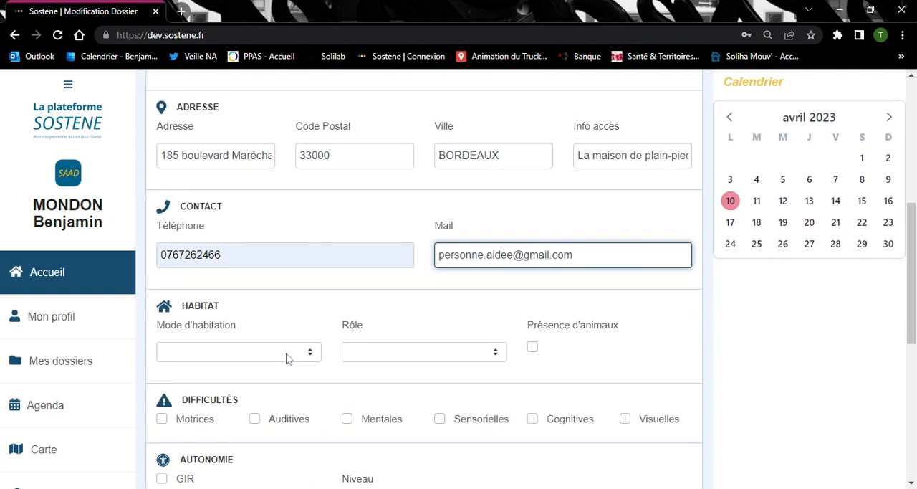
click(286, 359)
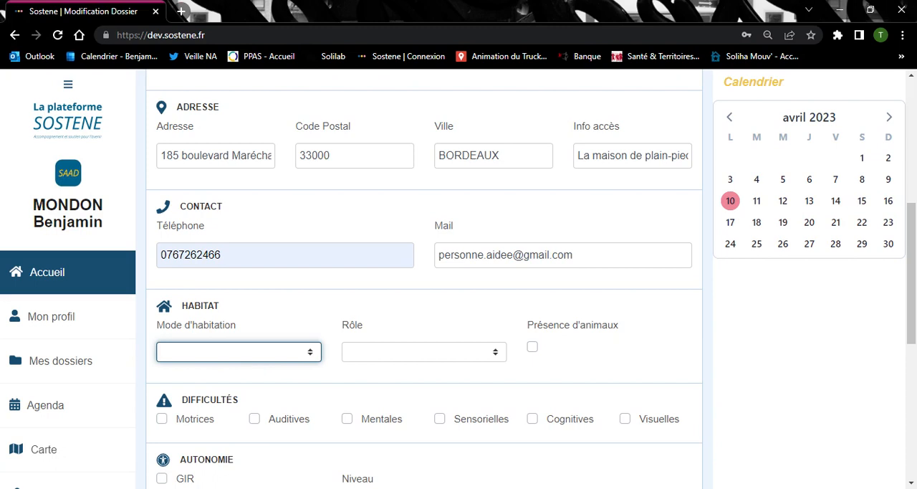
click(287, 378)
click(358, 354)
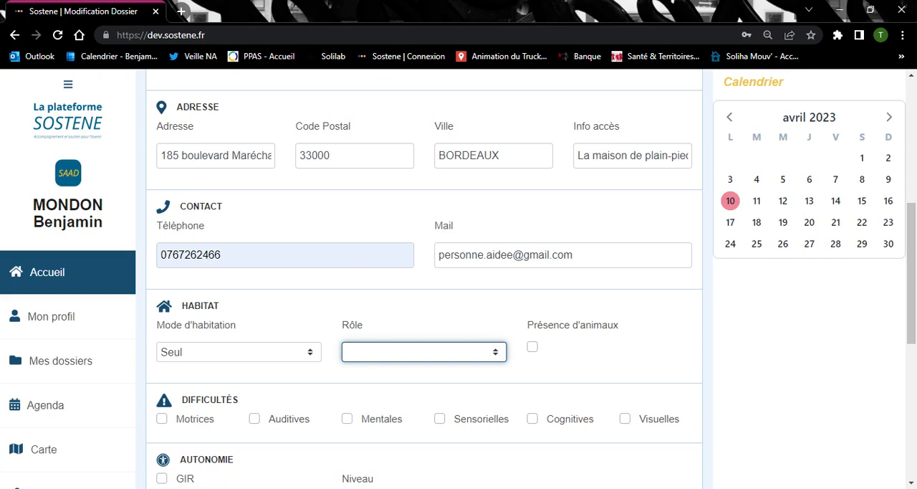
click(378, 385)
click(532, 348)
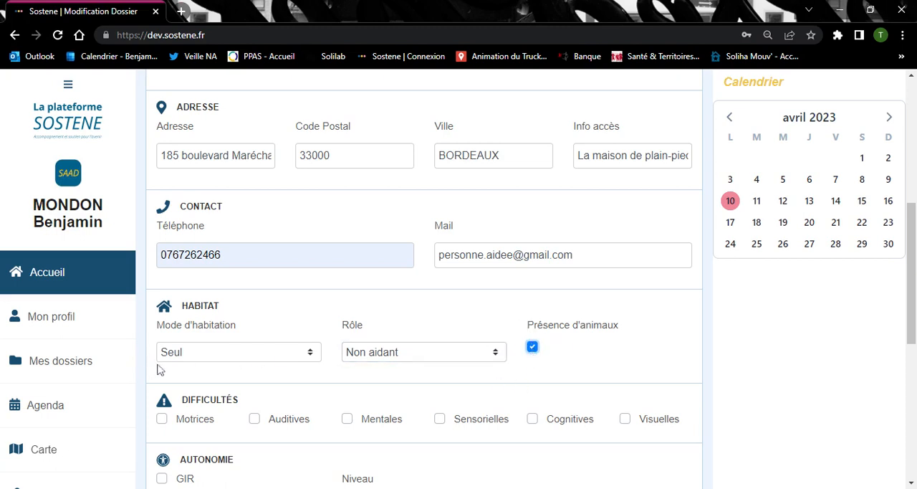
Mark Motrices under Difficultés and enable GIR with Niveau 2 under Autonomie
click(162, 419)
scroll(371, 303, down, 2)
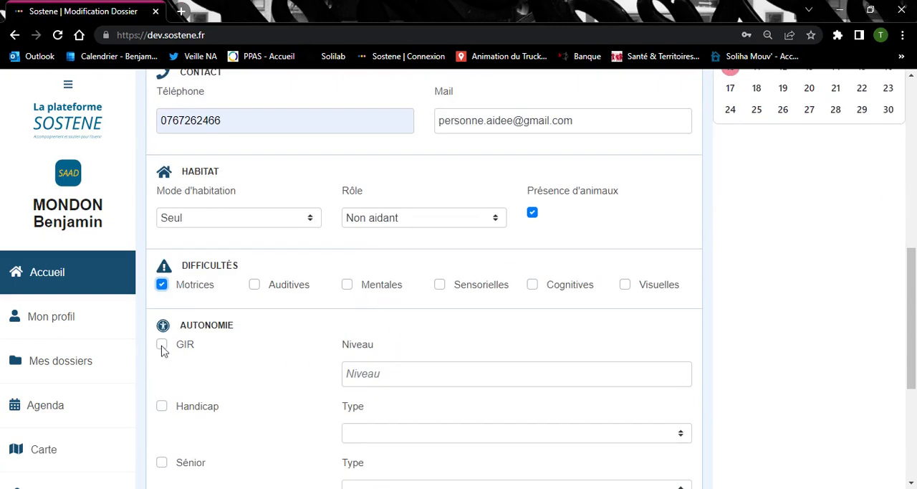
click(162, 345)
click(397, 375)
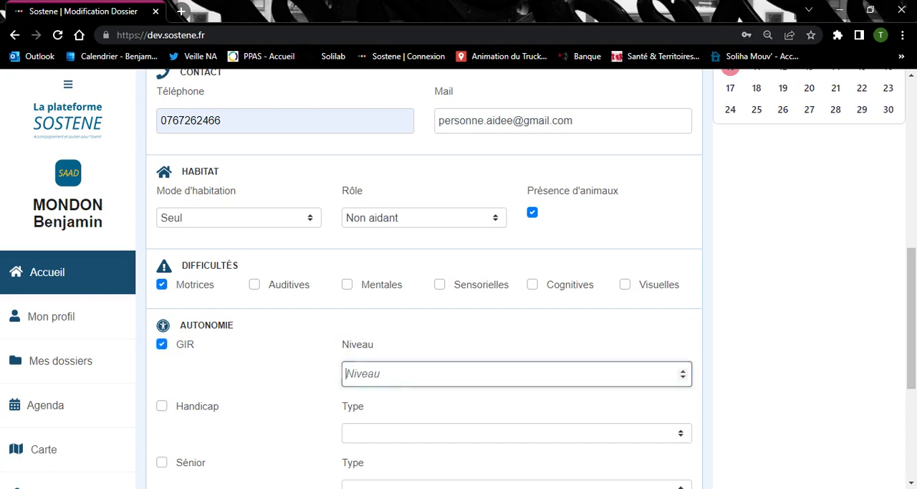
text(2)
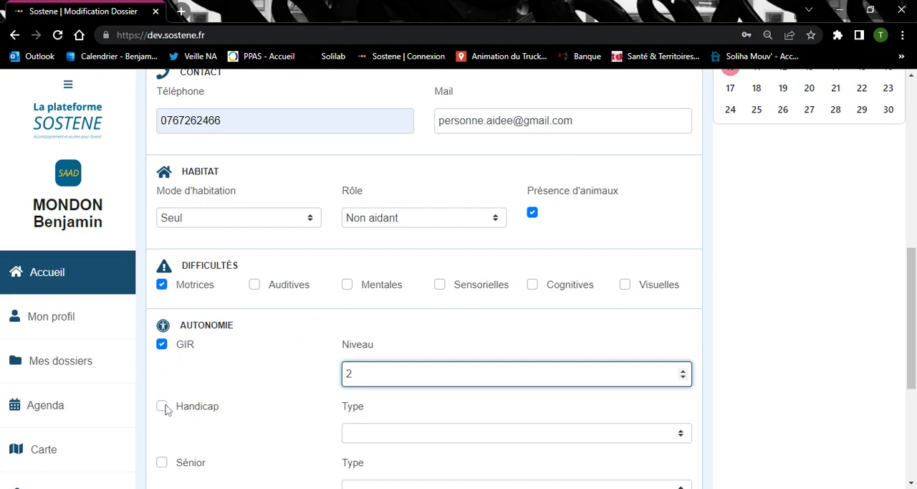
click(403, 438)
click(399, 430)
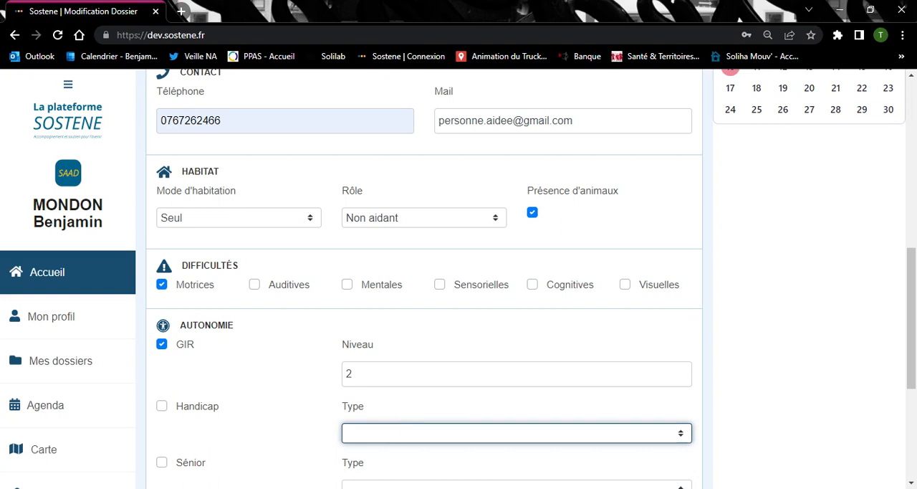
click(240, 370)
Enable Sénior in the Autonomie section and set its Type to APA
scroll(215, 388, down, 1)
scroll(212, 388, down, 2)
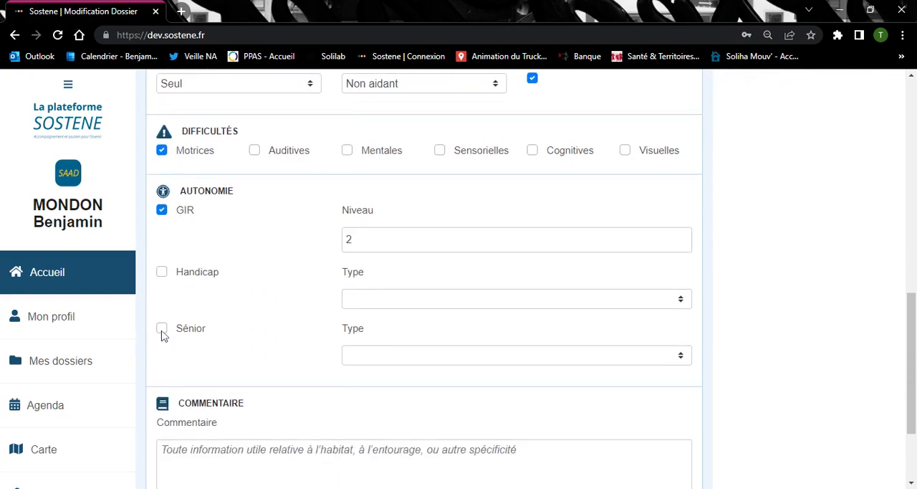
click(161, 329)
click(422, 362)
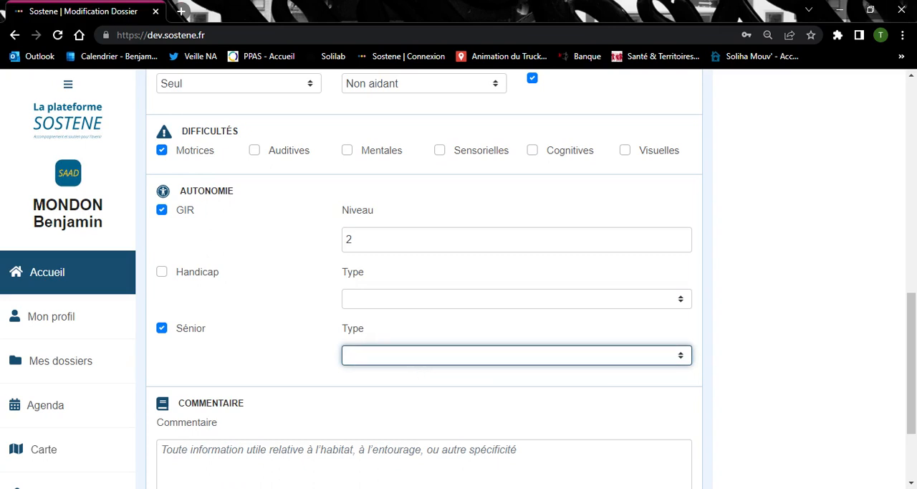
click(423, 385)
click(806, 304)
Save the Aidé form, leaving the comment empty, and return to the dossier overview
scroll(806, 304, down, 1)
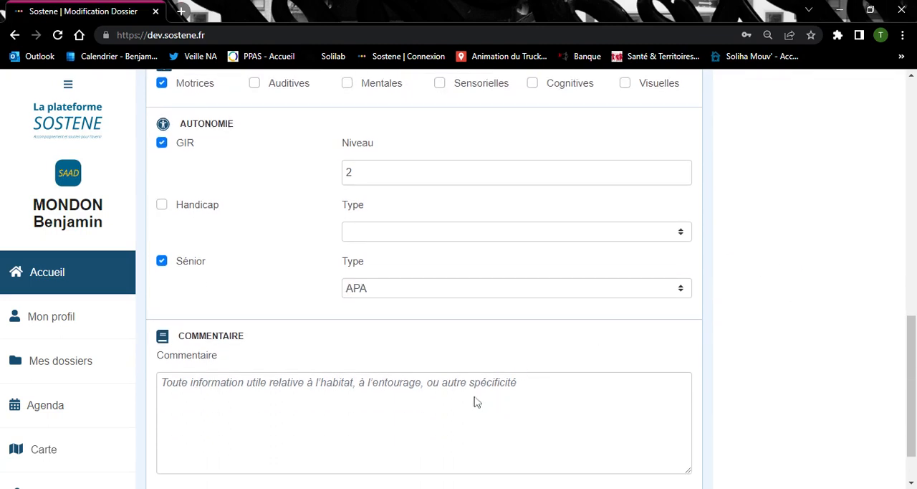
scroll(308, 375, down, 1)
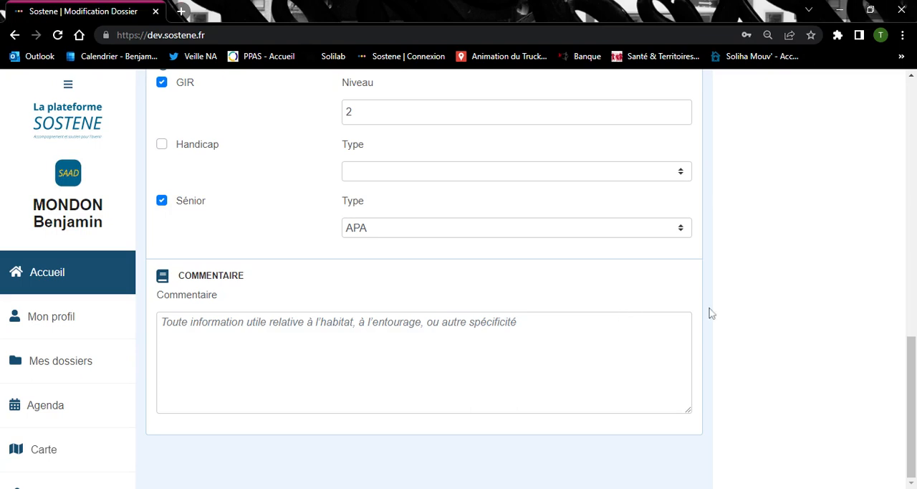
scroll(716, 312, up, 3)
scroll(722, 312, up, 10)
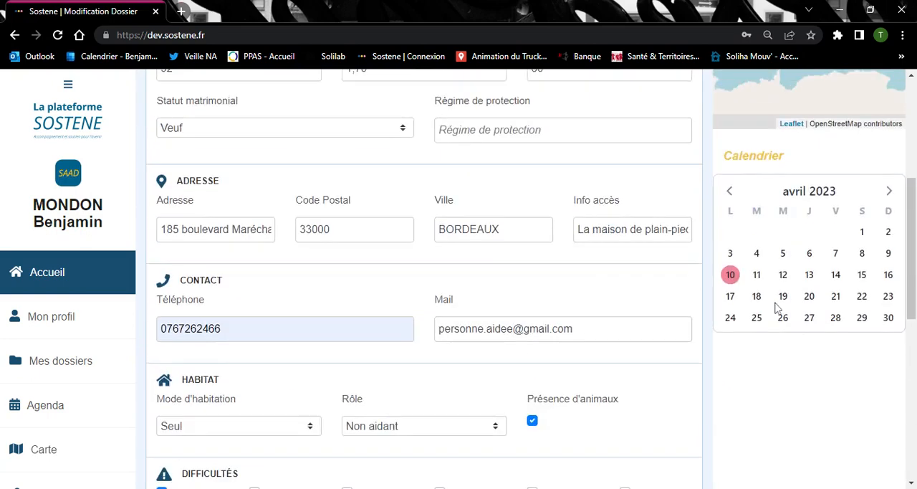
click(662, 167)
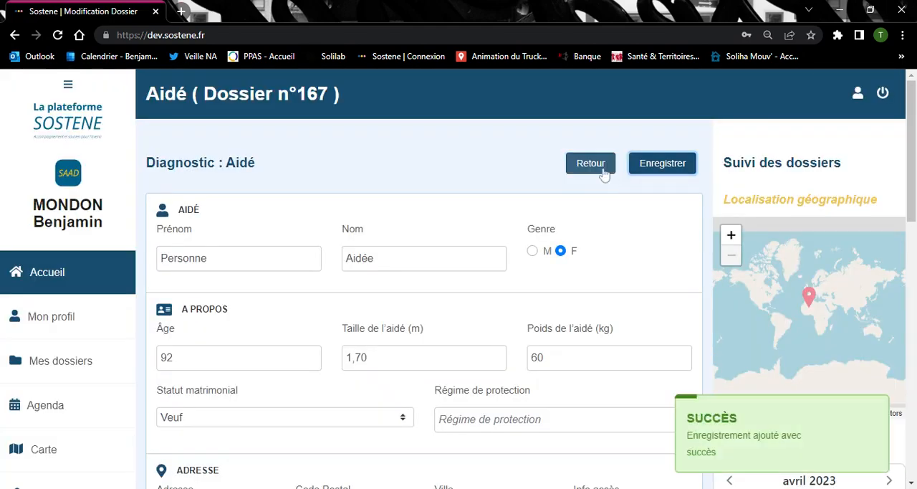
click(602, 167)
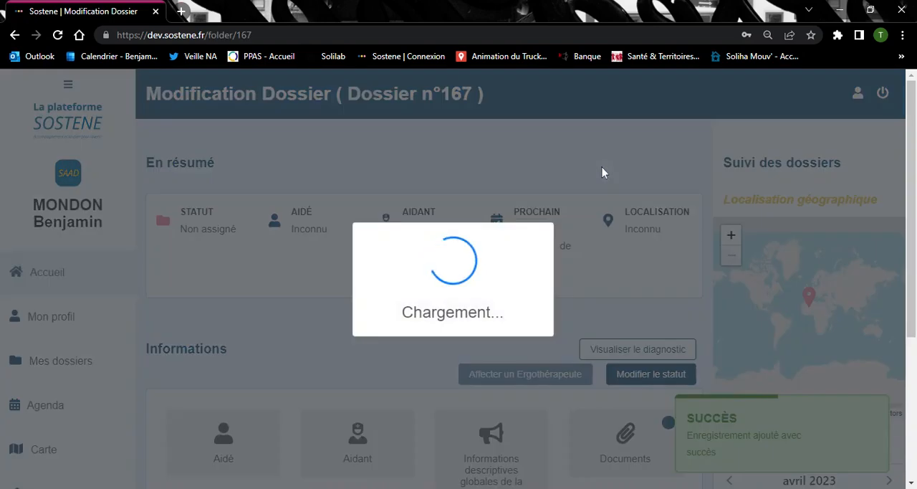
Open the dossier's Aidant form and enter the salaried caregiver's first and last name
scroll(435, 254, down, 3)
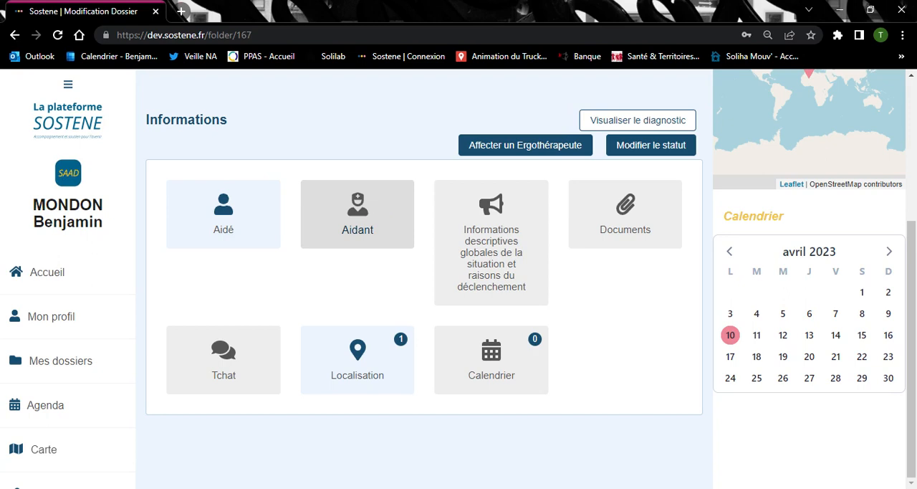
click(380, 210)
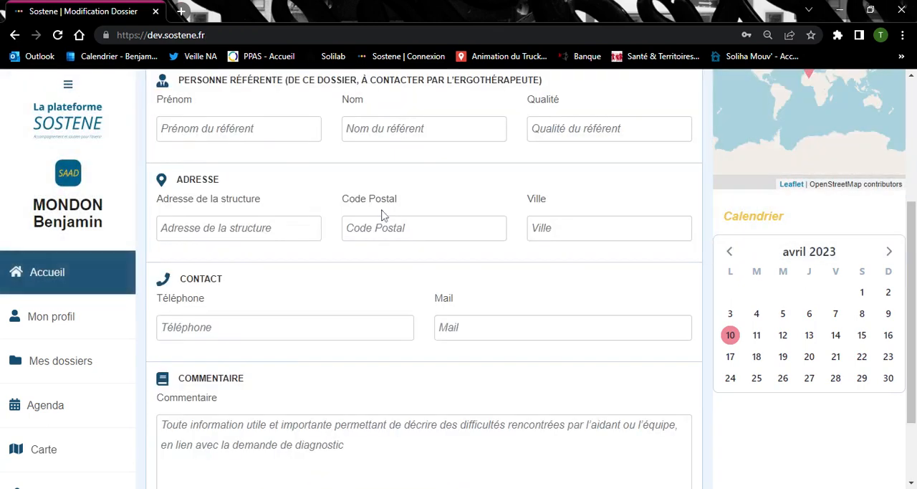
scroll(304, 155, up, 3)
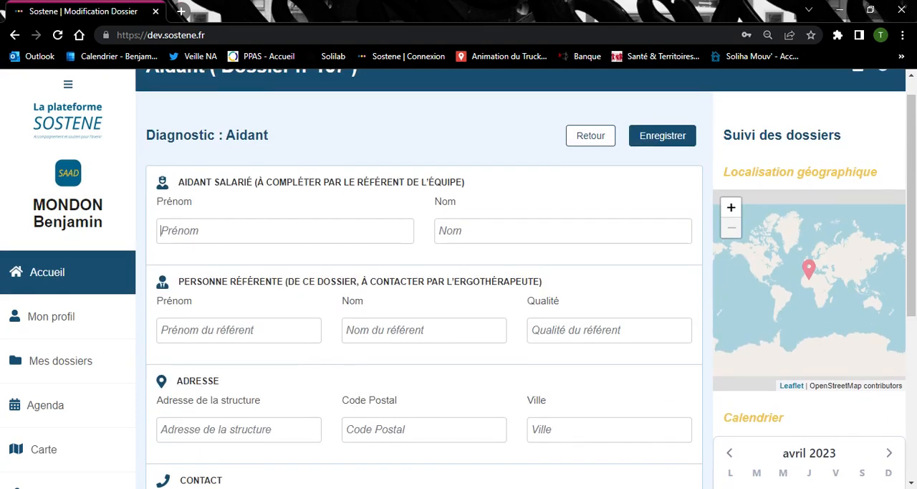
click(161, 230)
text(Aidant)
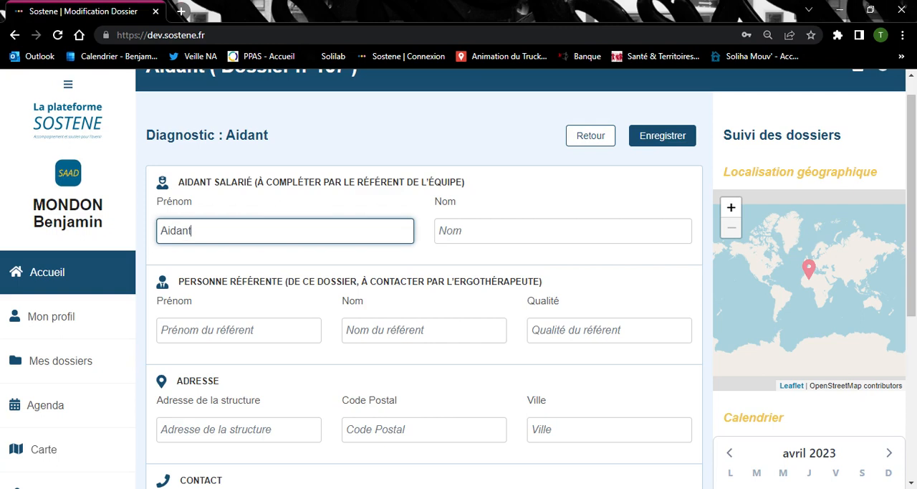
key(Tab)
text(Salarié)
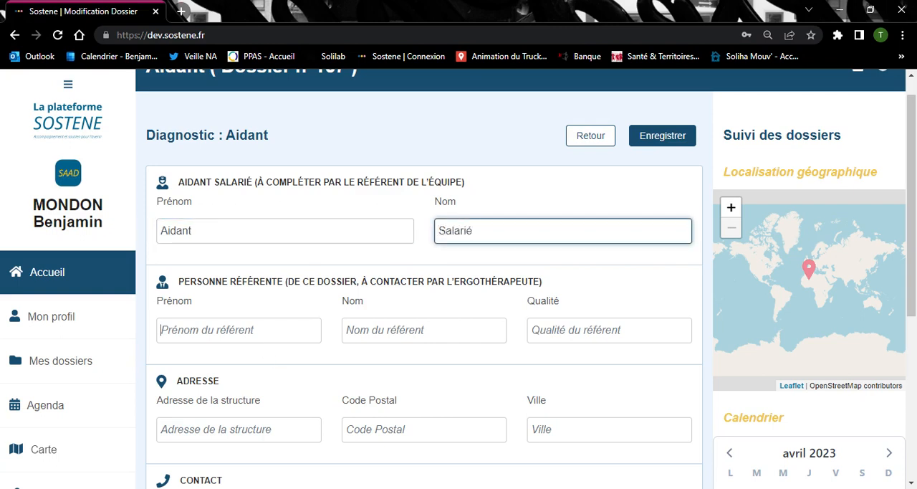
Enter the reference person's first and last name and set their Qualité to "responsable de secteur"
key(Tab)
text(Référe)
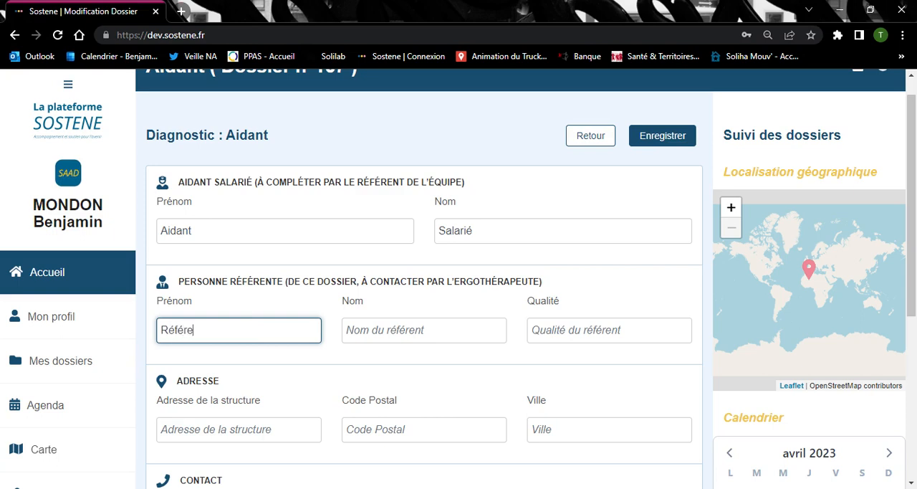
text(nt)
key(Tab)
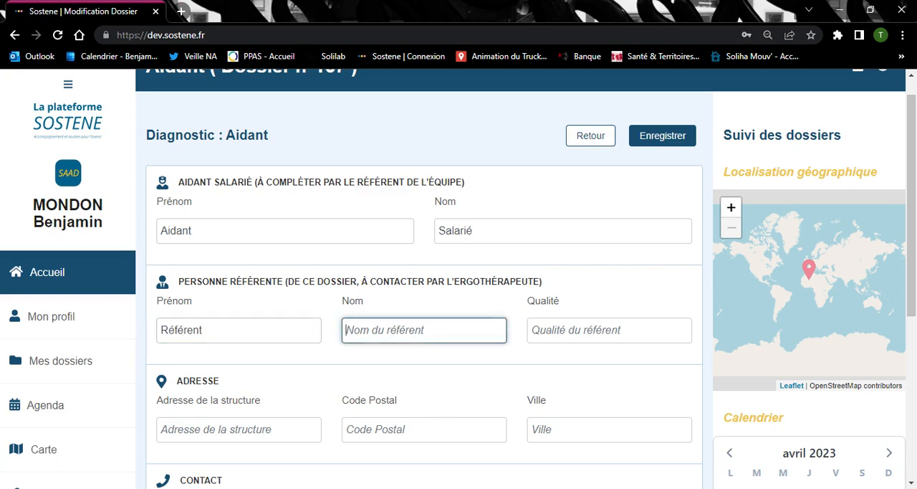
text(Prévention)
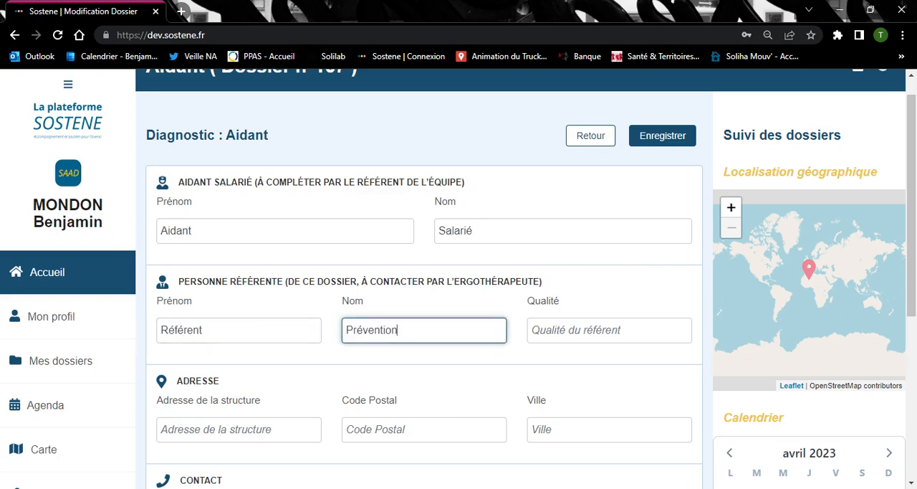
key(Tab)
text(re)
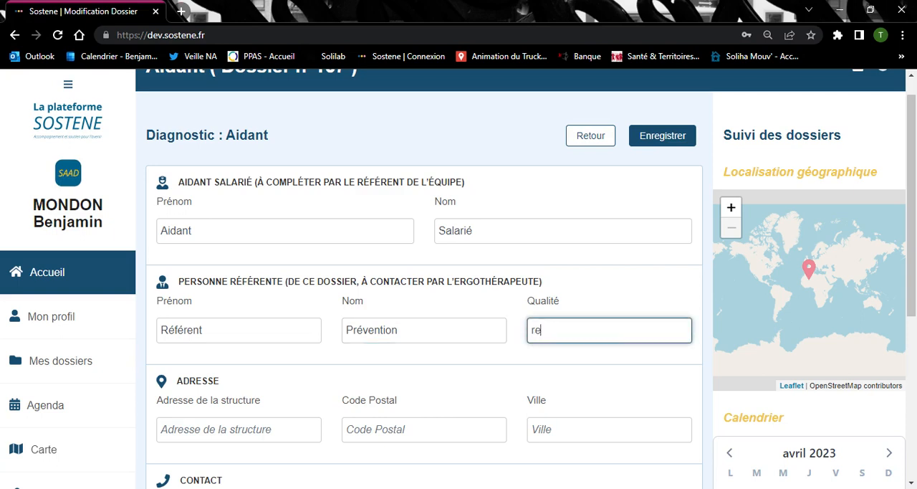
text(sponsable de secteur)
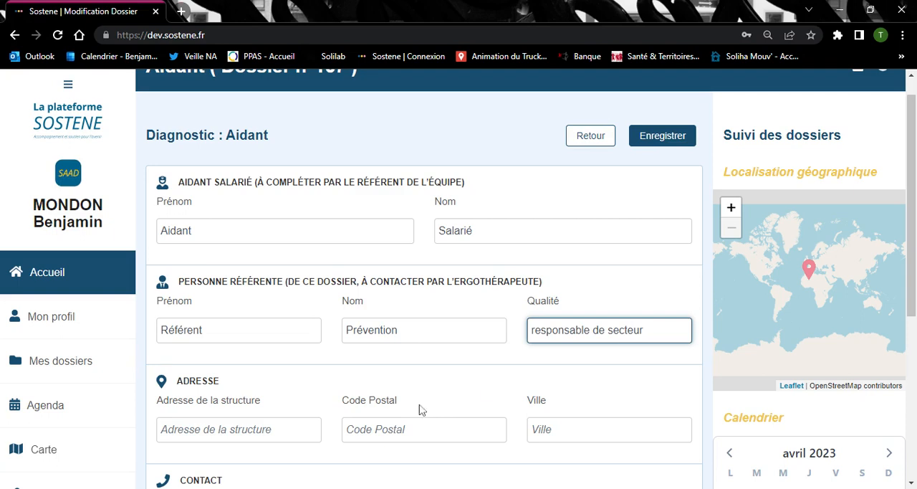
Enter the structure's street address in the Adresse section of the Aidant form
scroll(267, 401, down, 1)
click(260, 363)
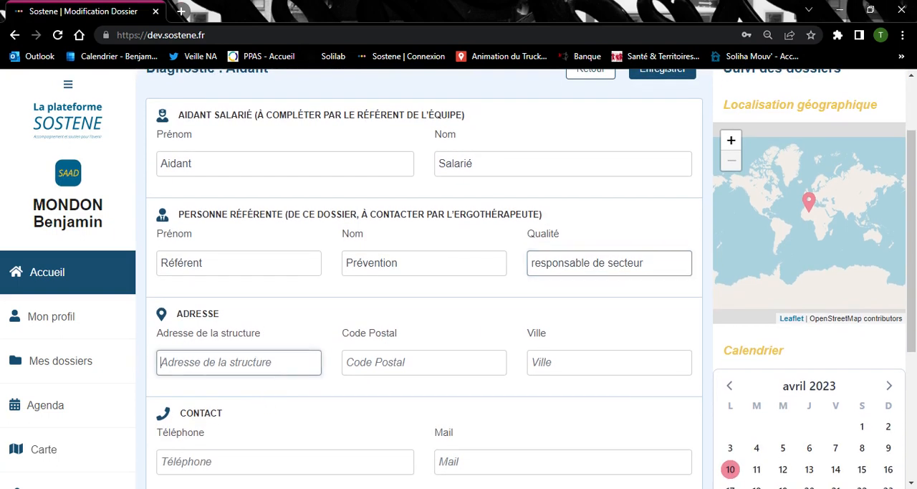
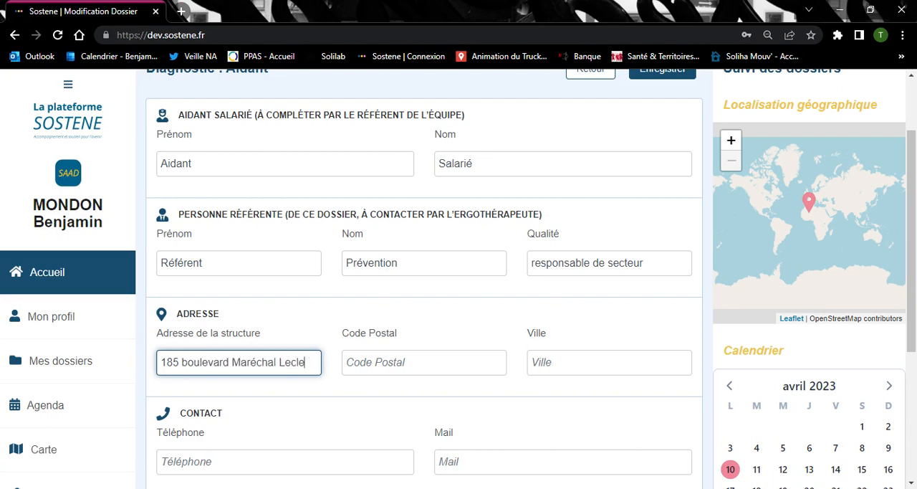
Fill in the postal code and city of the structure's address
click(411, 364)
text(33)
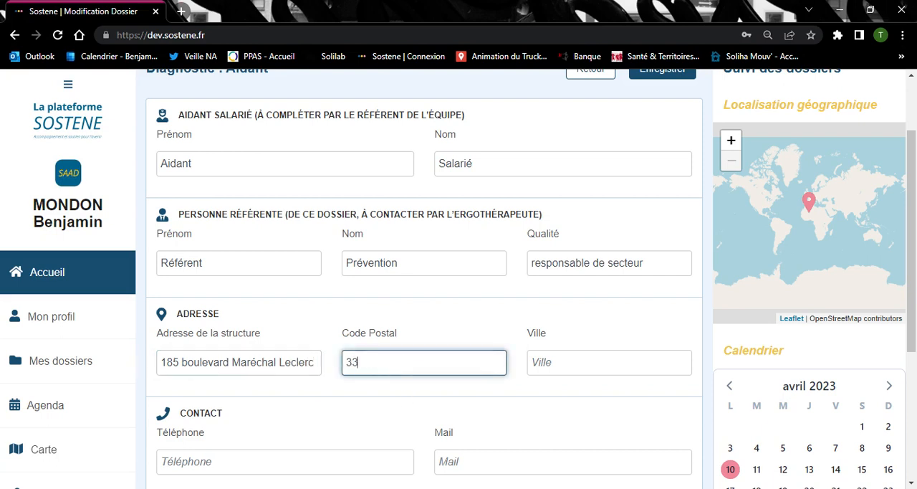
text(0000)
key(Tab)
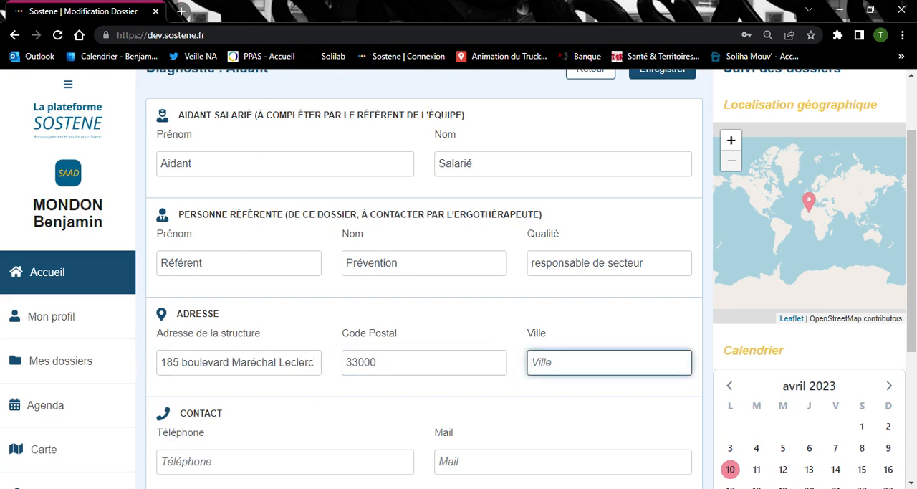
text(BORDEAUX)
Fill in the Contact section of the Aidant form with the reference person's phone number and e-mail address
scroll(375, 313, down, 3)
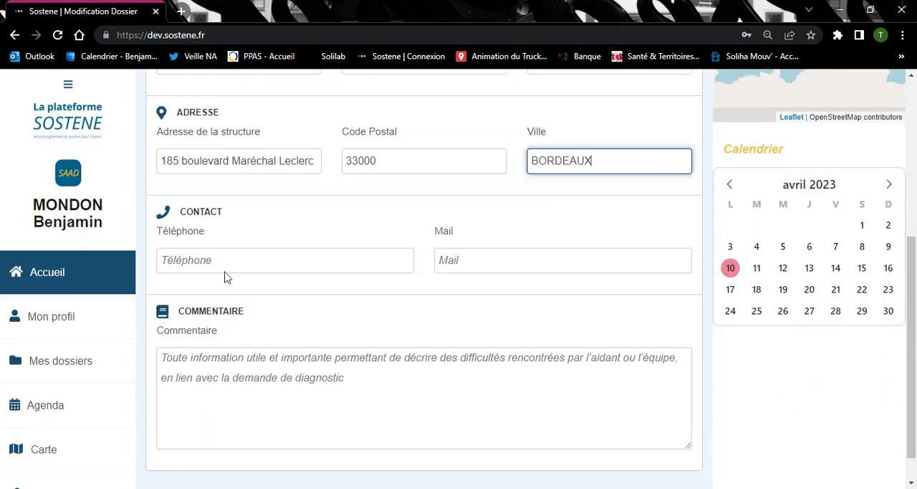
click(227, 267)
text(012)
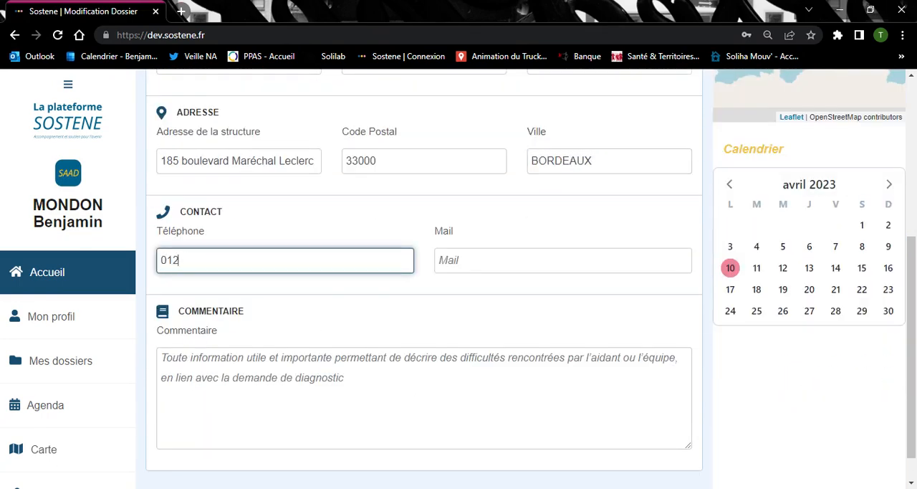
text(3456789)
click(478, 266)
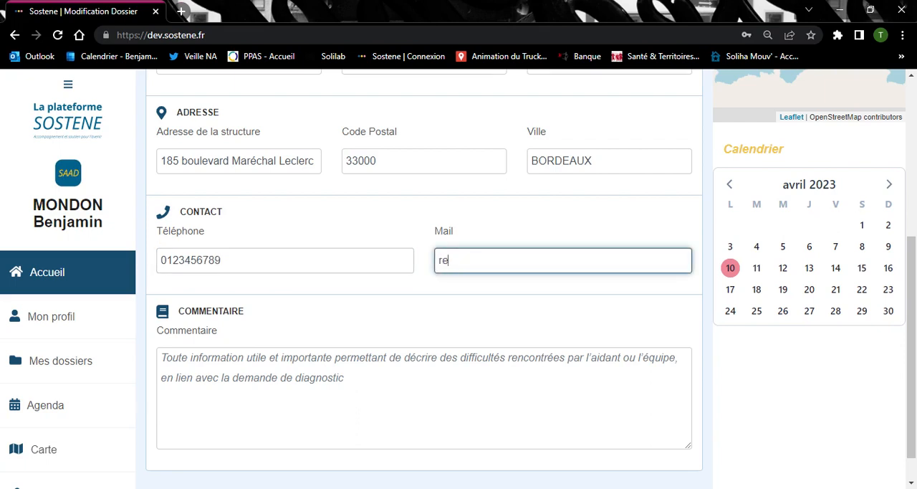
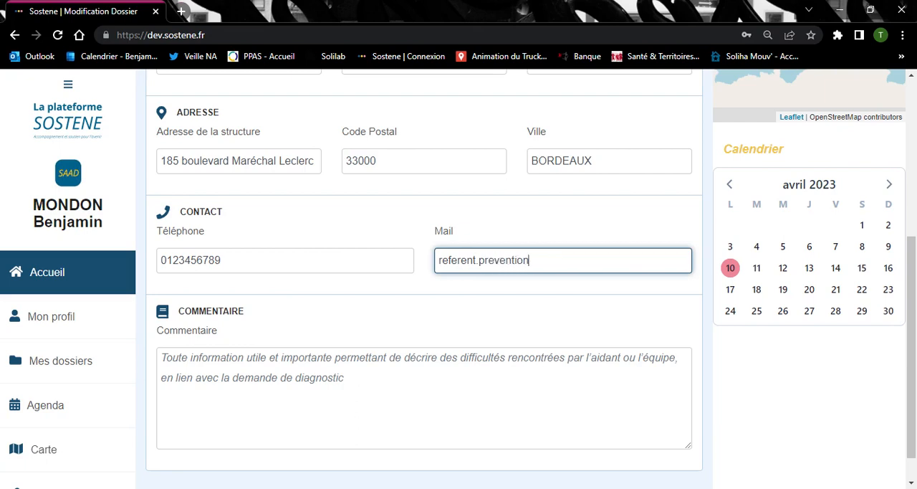
Save the completed Aidant form and return to the dossier summary
scroll(547, 419, down, 1)
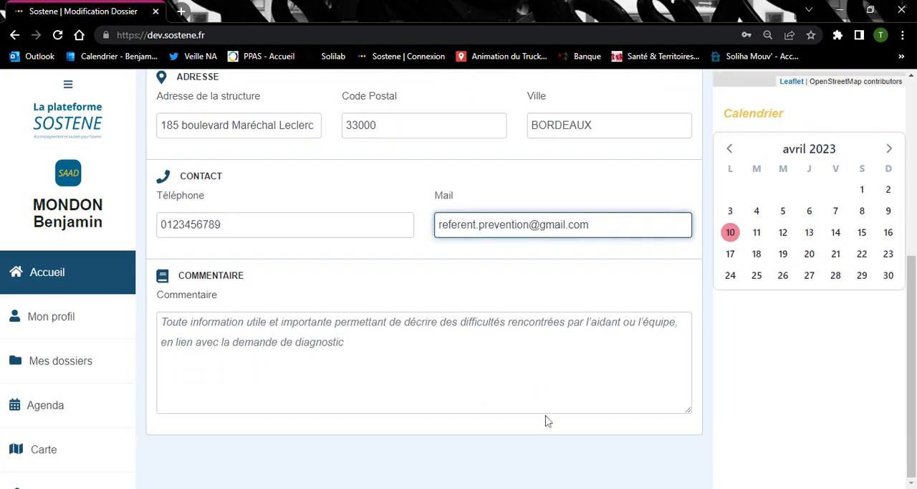
scroll(546, 420, up, 8)
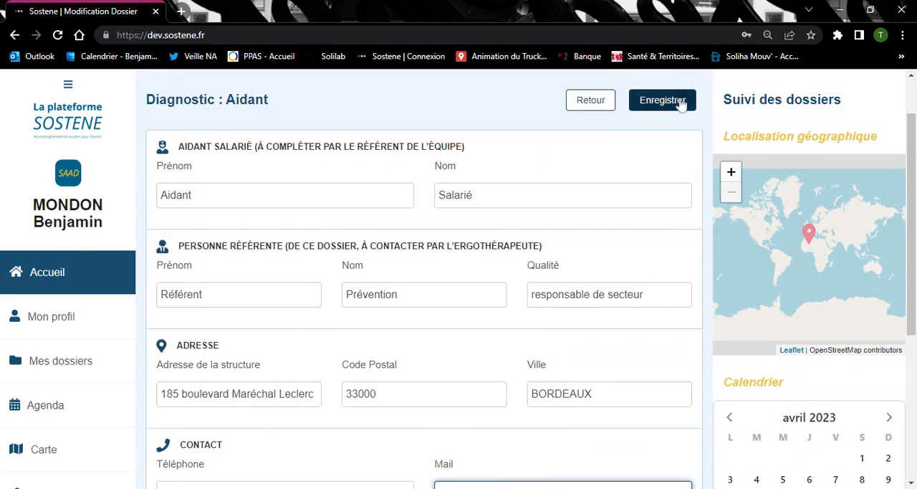
click(643, 103)
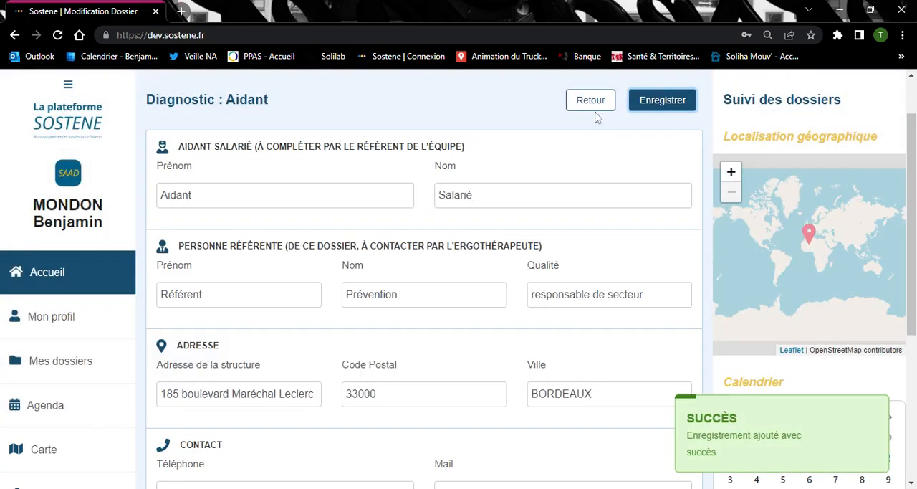
click(591, 104)
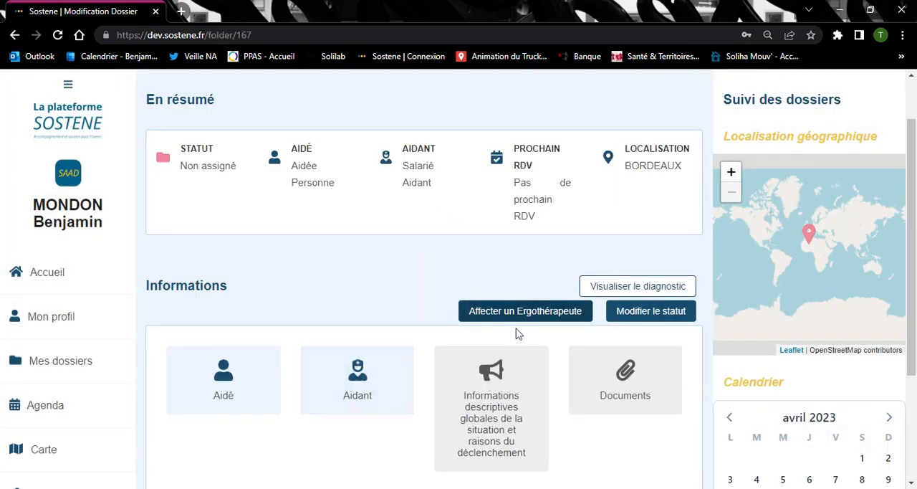
Open the dossier's global descriptive information form and paste the prepared account of the SAAD's interventions and difficulties into "Description de la situation globale"
click(496, 380)
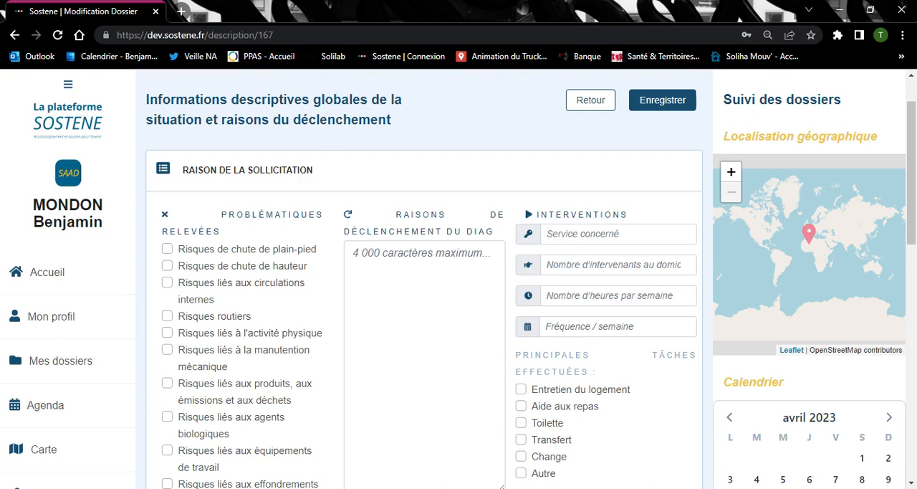
scroll(459, 279, down, 1)
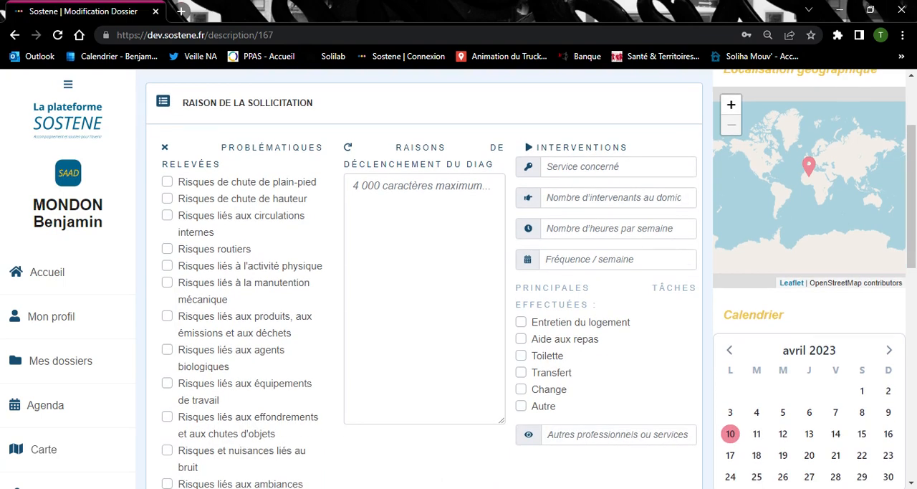
scroll(580, 352, down, 5)
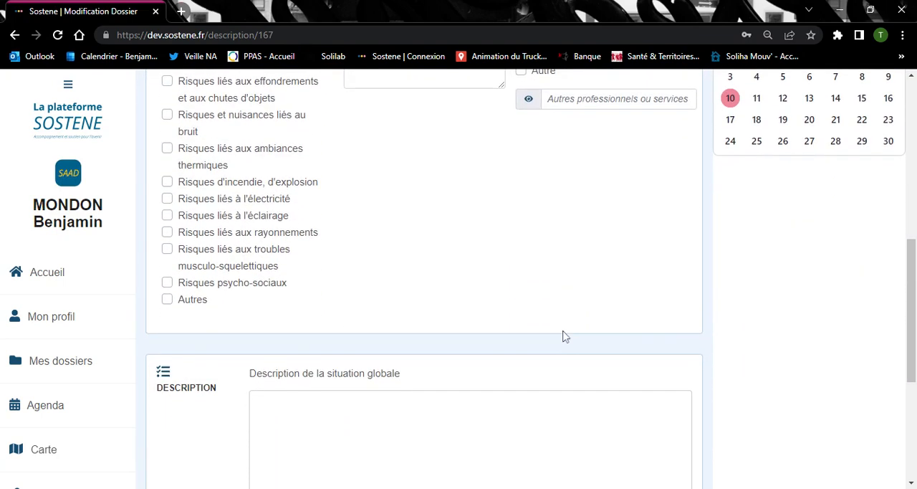
scroll(564, 337, down, 3)
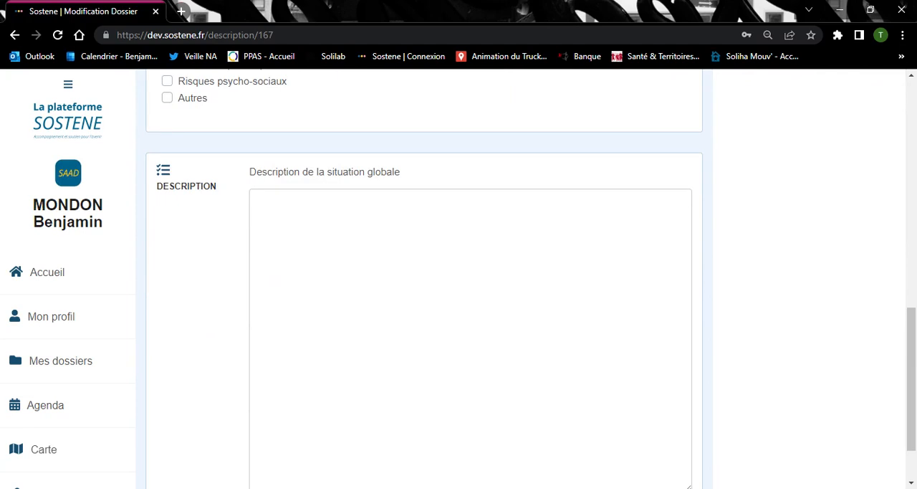
click(280, 217)
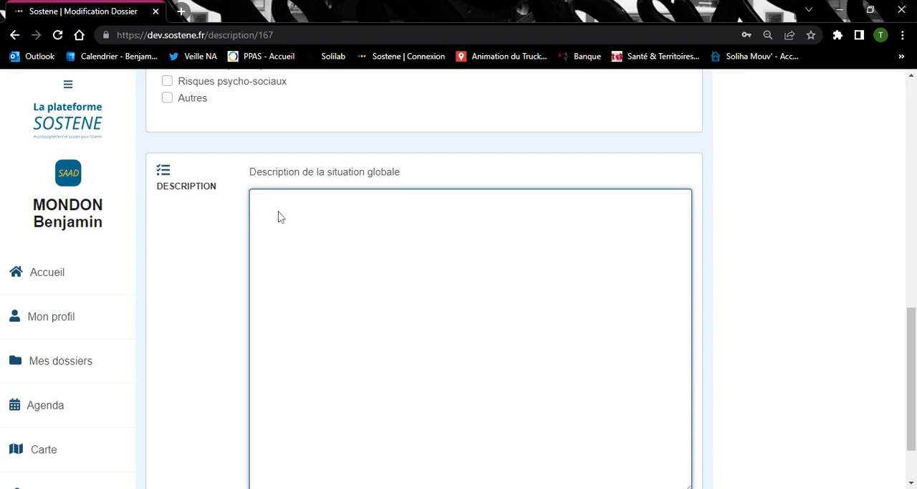
text(Le SAAD intervient 2 fois par jour chez Mme, et ce 7 jours sur 7. •	1h le matin pour le lever, la toilette et l’habillage ; •	1h le soir pour le change et la mise au lit. L’état de santé de Mme rend les transferts et le maintien de la position debout pendant la toilette de plus en plus difficiles. Le lit médicalisé n’est pas utilisé pour faciliter le travail des intervenantes car le branchement n’est pas conforme, et il y a un risque d’incendie. Le positionnement dans le lit devient également difficile : Mme n’est plus en capacité de tirer sur ses bras pour aider au placement. La station debout est très difficile à tenir pour Mme, ce qui force les intervenantes à se dépêcher de faire la toilette pour Mme, et ne leur permet pas de la réaliser dans de bonnes conditions. Pour laver les membres inférieurs, les auxiliaires de vie doivent se mettre par terre pour être à hauteur, ce qui n’est pas une position recommandée ni adaptée.)
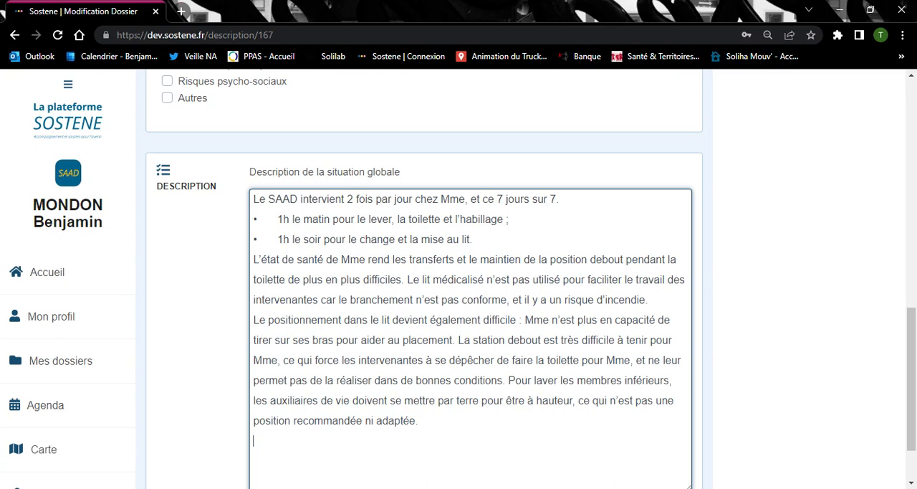
Mark fire and explosion, electricity and musculoskeletal disorder risks among the "Problématiques relevées"
scroll(459, 287, up, 1)
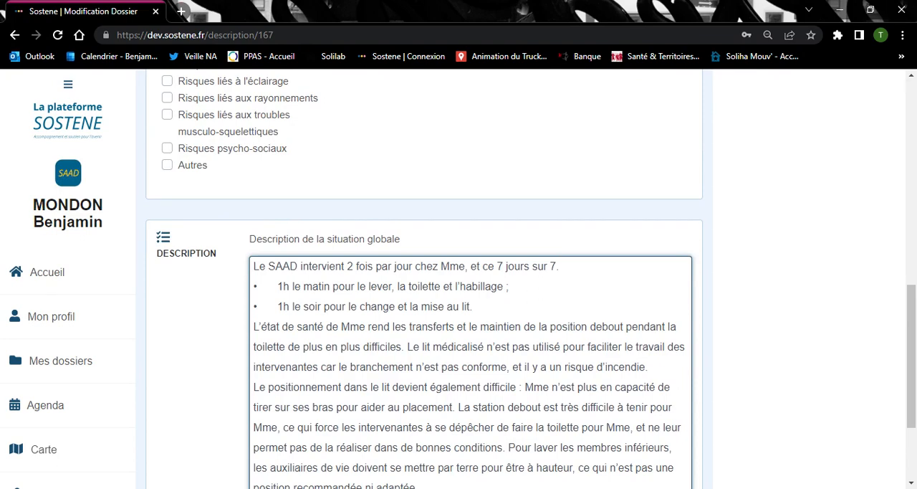
scroll(379, 255, up, 6)
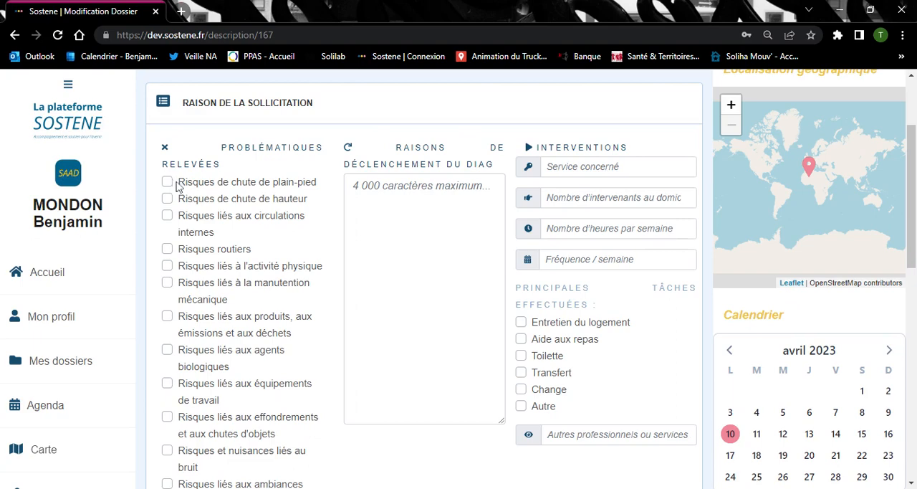
scroll(202, 240, down, 1)
scroll(202, 240, down, 3)
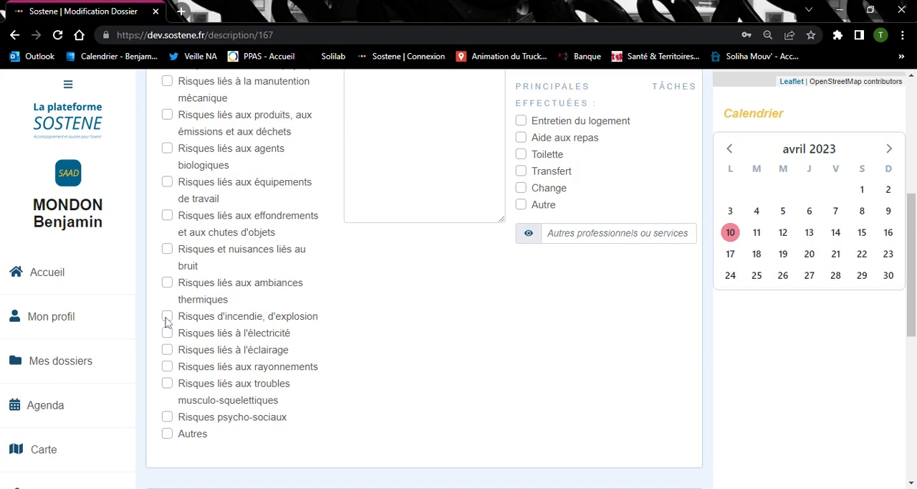
click(167, 319)
click(168, 335)
scroll(308, 316, down, 1)
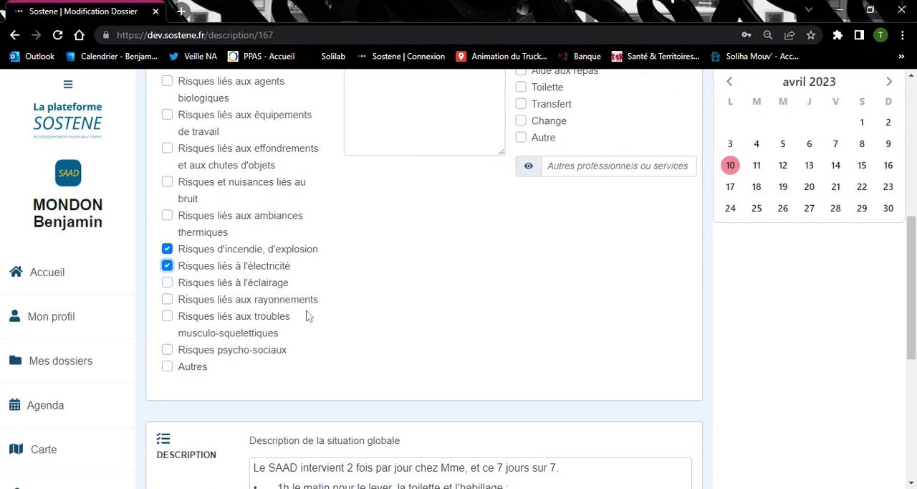
scroll(308, 316, down, 1)
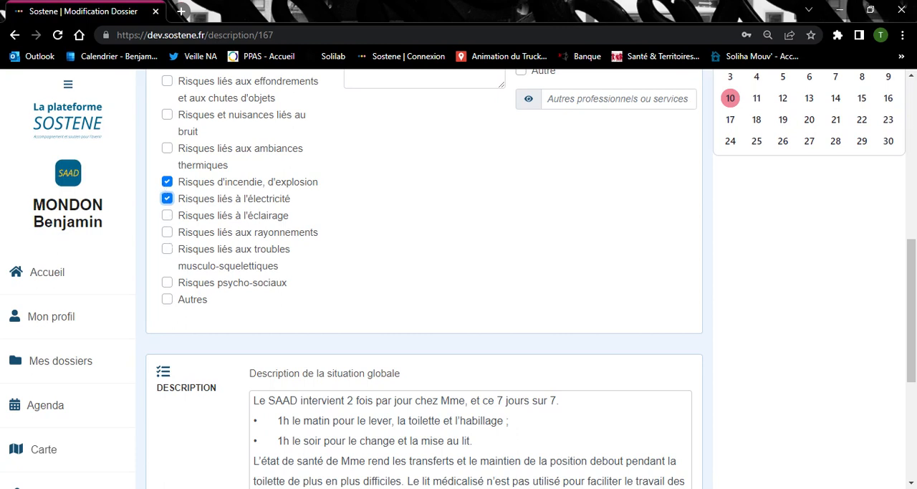
click(167, 249)
Begin the diagnostic trigger reasons with "Nous déclenchons un diagnostic pour plusieurs raisons, notamment :"
scroll(430, 258, up, 4)
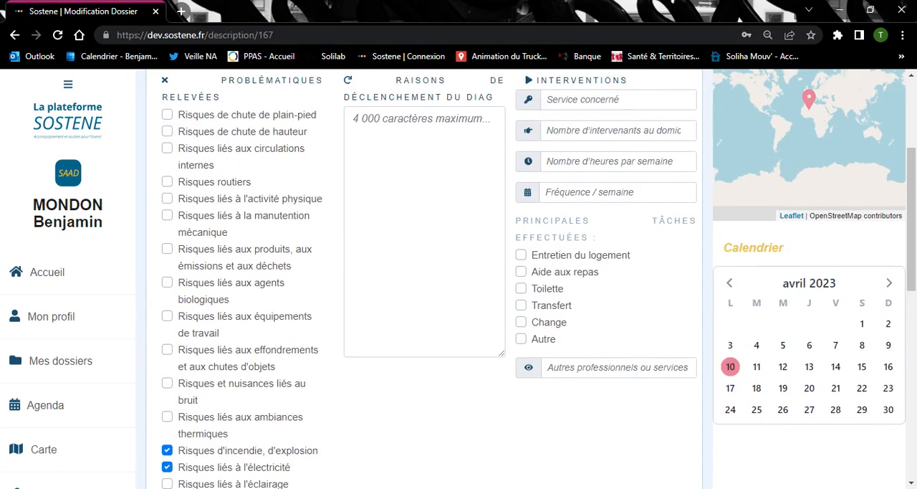
click(354, 118)
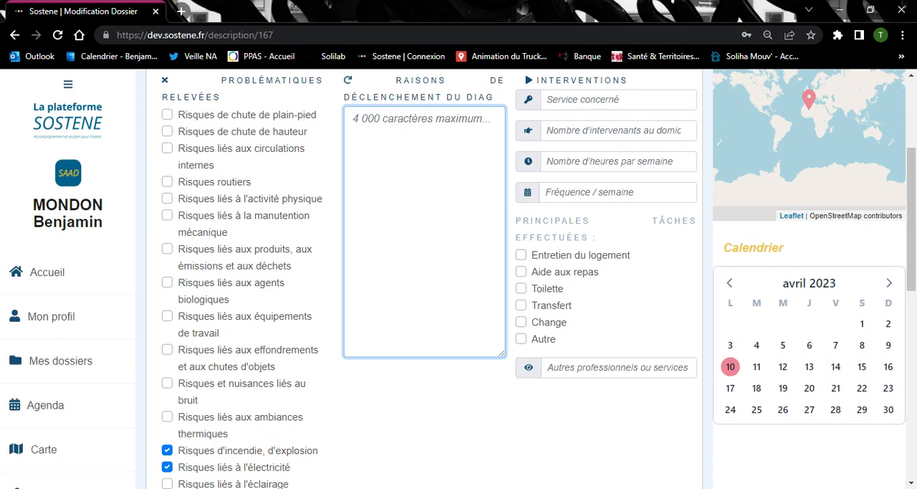
text(L)
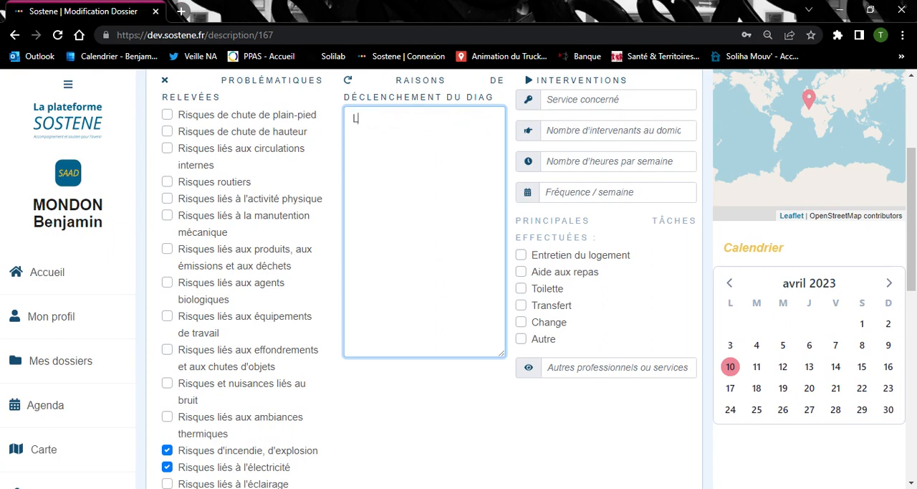
key(BackSpace)
text(Nous déclencho)
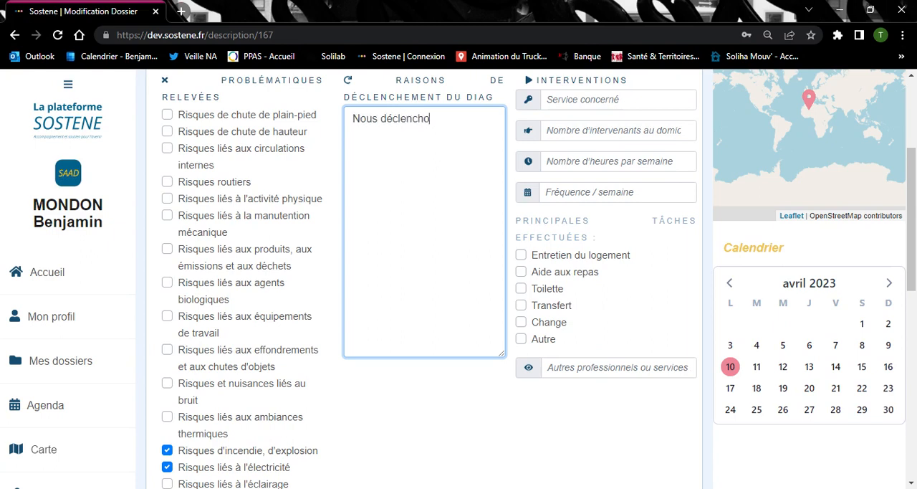
text(ns un diagnostic )
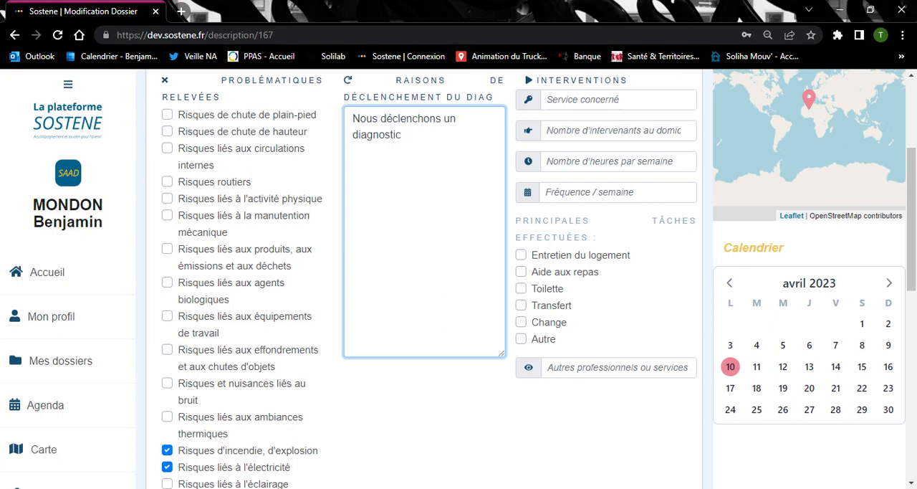
text(pour plusieurs raisons, )
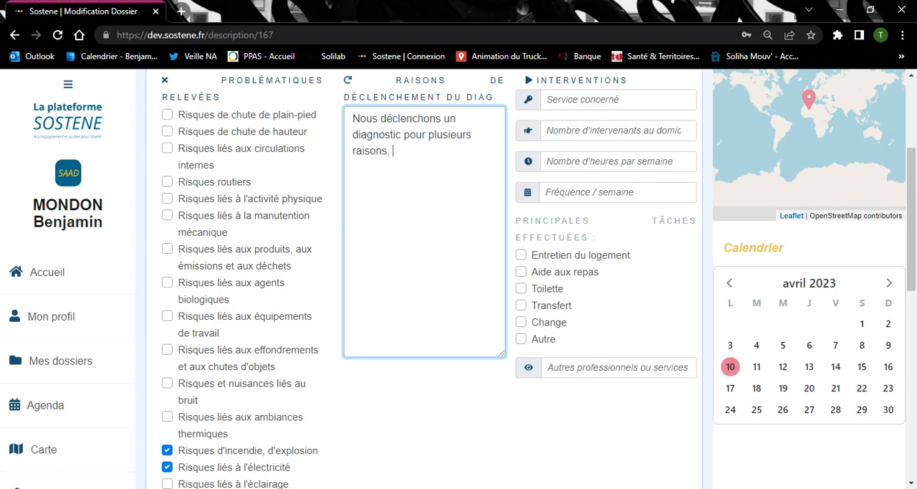
text(noram)
key(BackSpace)
key(BackSpace)
key(BackSpace)
text(tamment :  )
text(1. le )
text(branchement d)
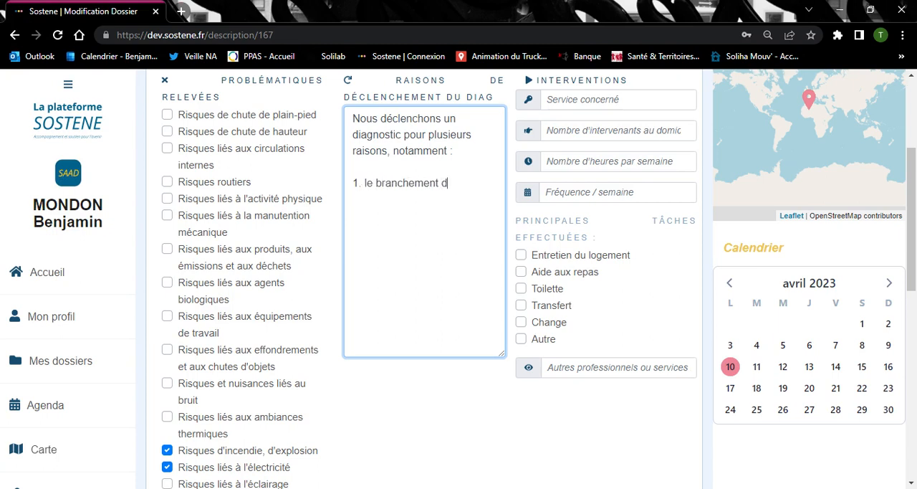
text(u lit médicalisé q)
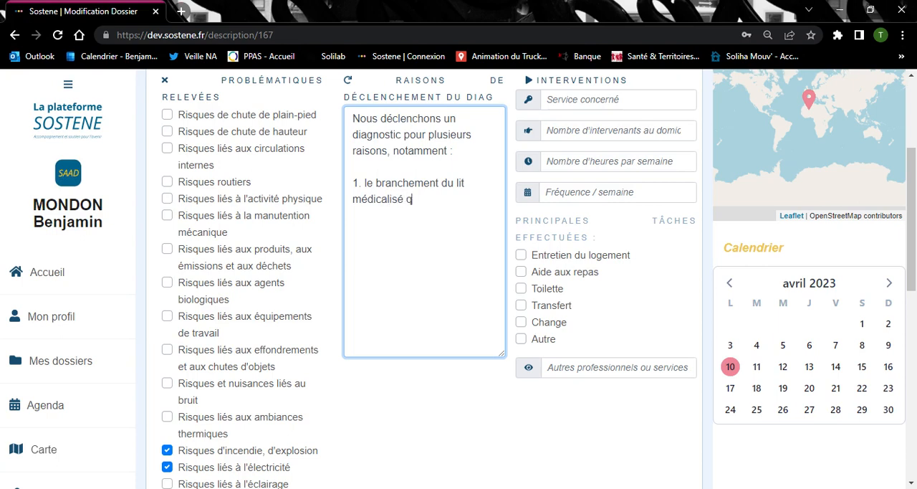
text(ui présente un risque d)
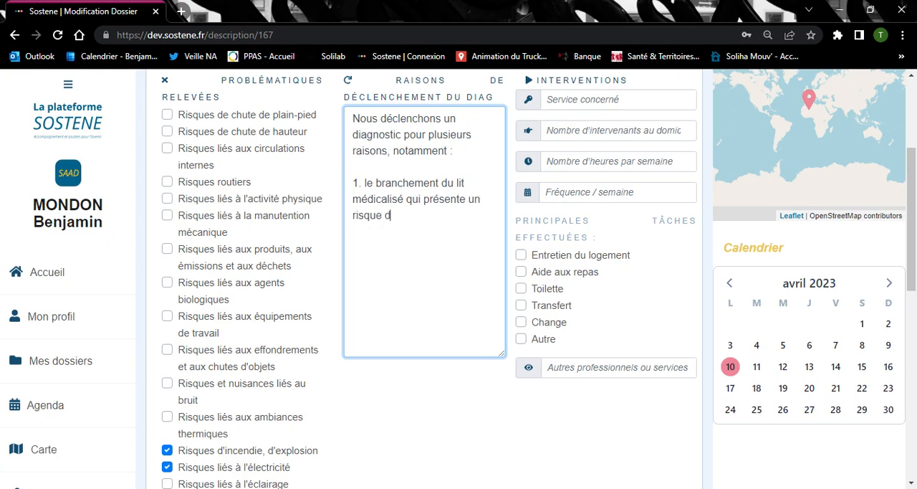
text('incendie et électrique, et )
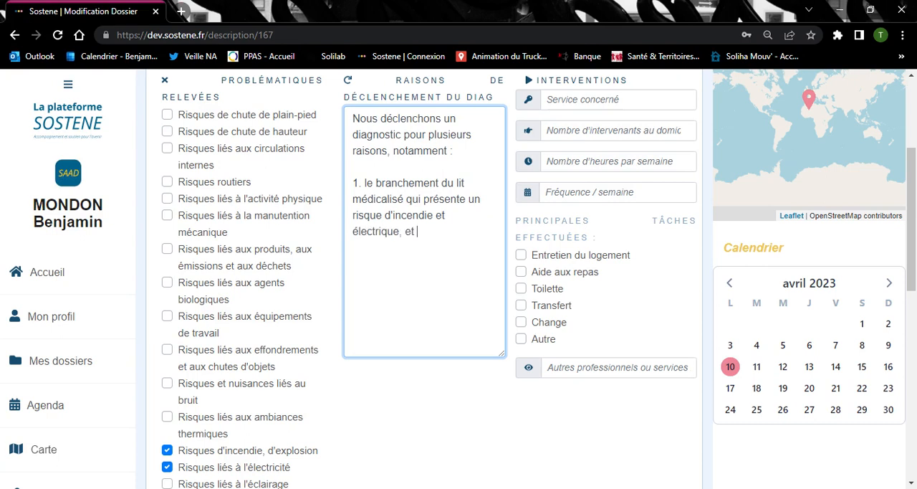
text(donc ne perme)
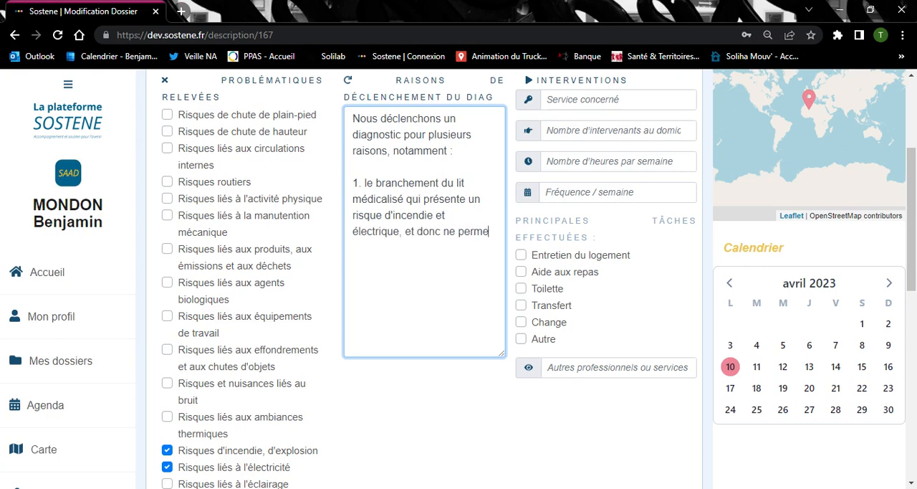
text(t pas aux intervenants d)
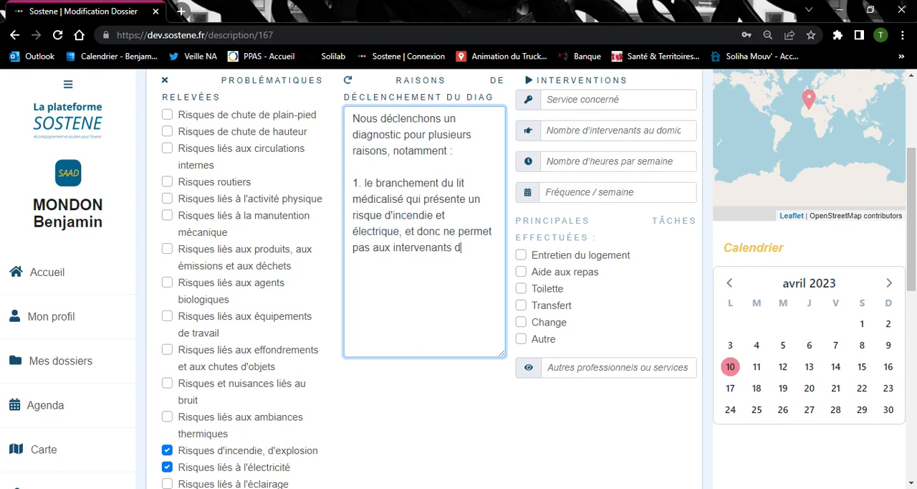
text(e l'utiliser sereinement)
Complete the first reason with ", et donc ne permet pas aux intervenants de l'utiliser sereinement", followed by a blank line
key(Return)
key(Return)
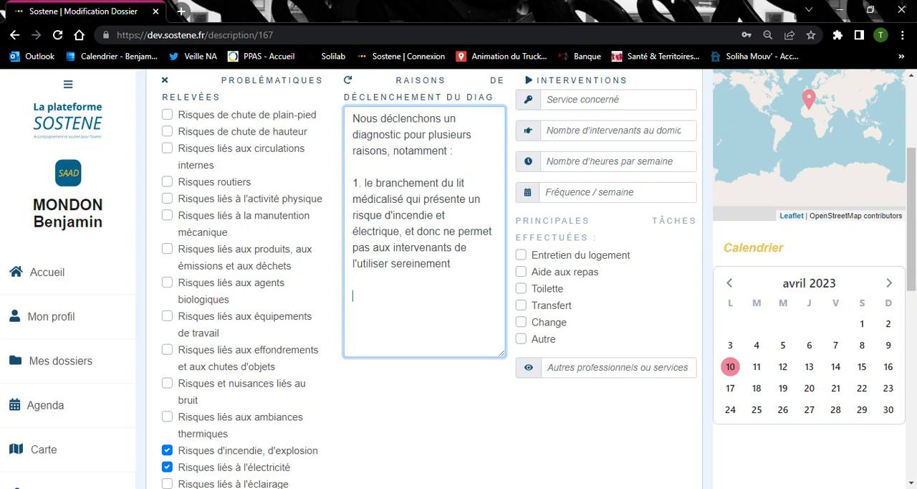
Add the second trigger reason: "2. la motricité de Madame pose souci aux intervenantes pendant la toilette"
text(2. la motricité de )
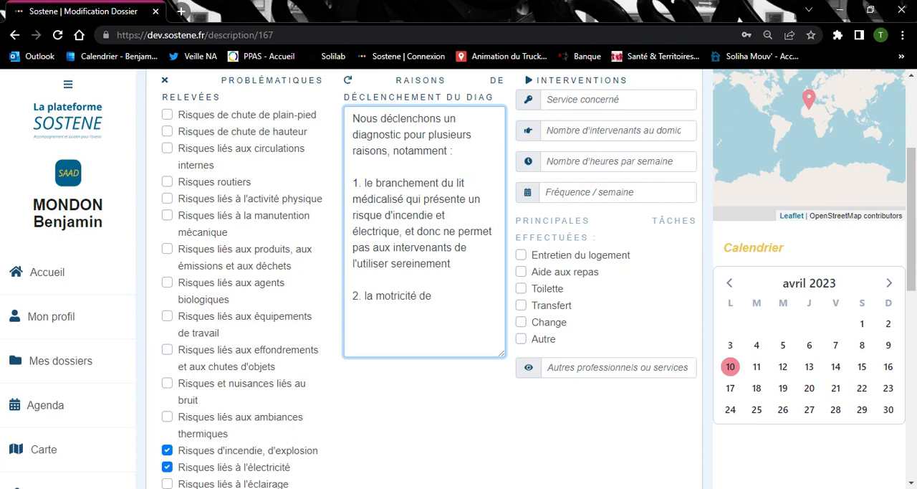
text(Madame pose souc)
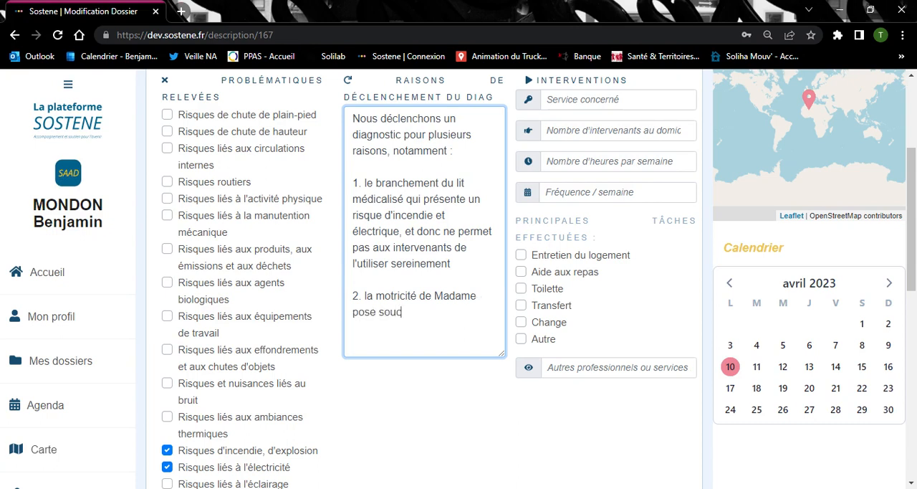
text(i aux intervenantes )
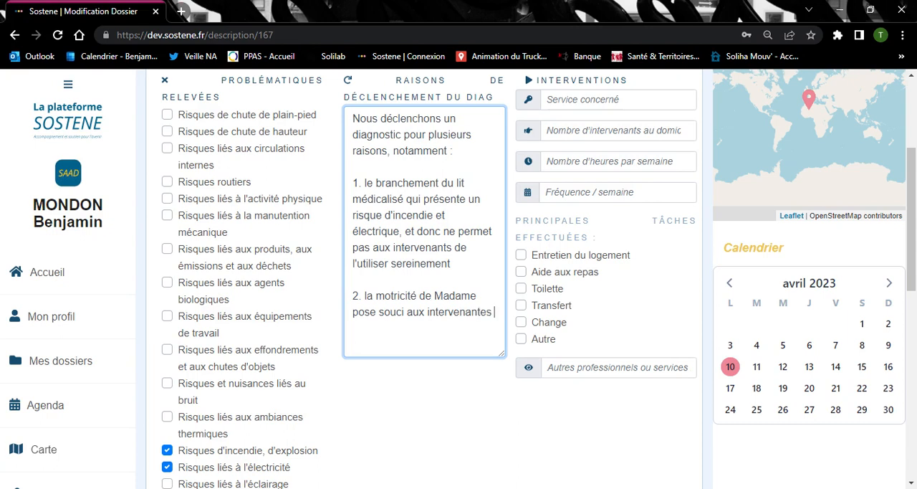
text(pendant la toilette)
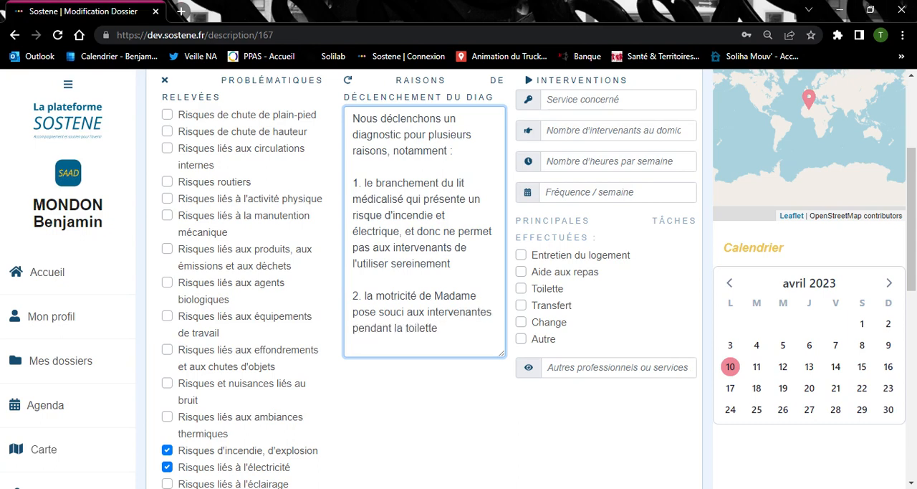
text( et les force à pre)
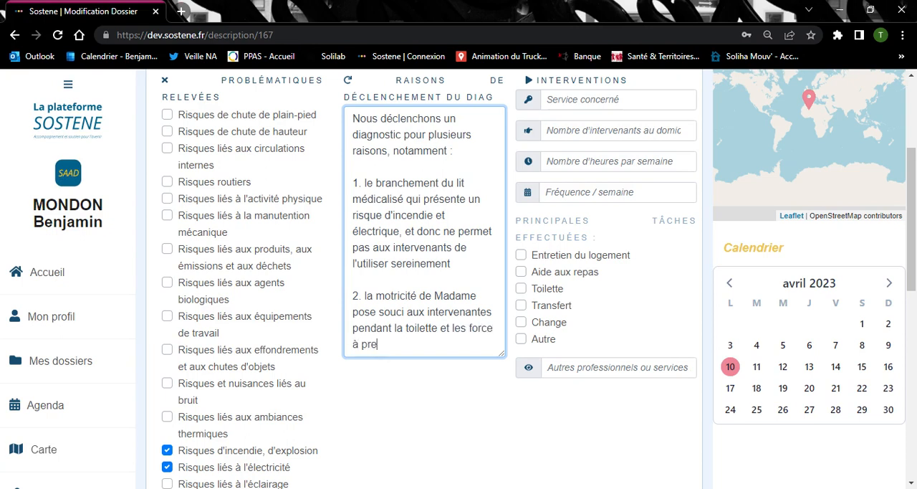
text(ndre des positions n)
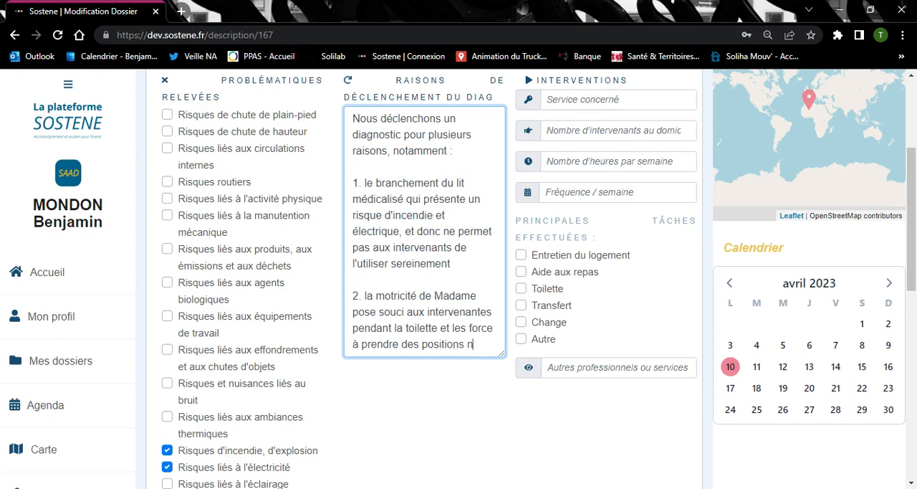
text(on recommand)
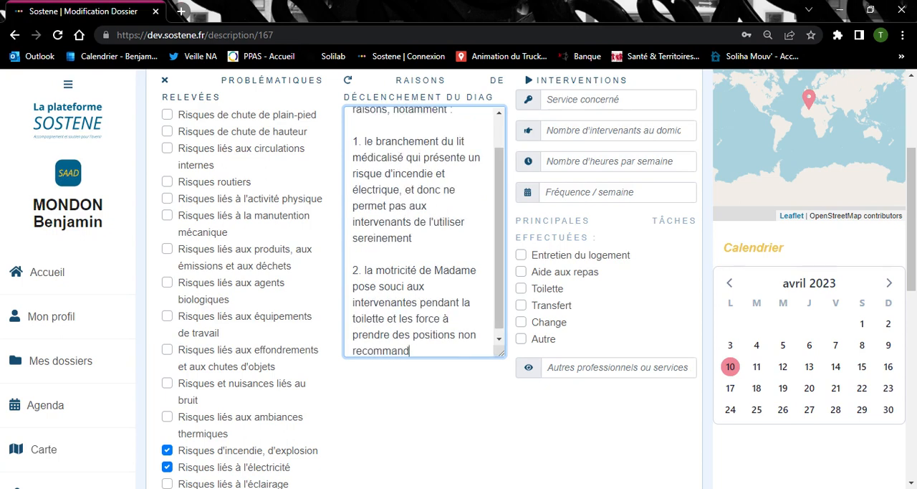
text(ées pour parvenir à as)
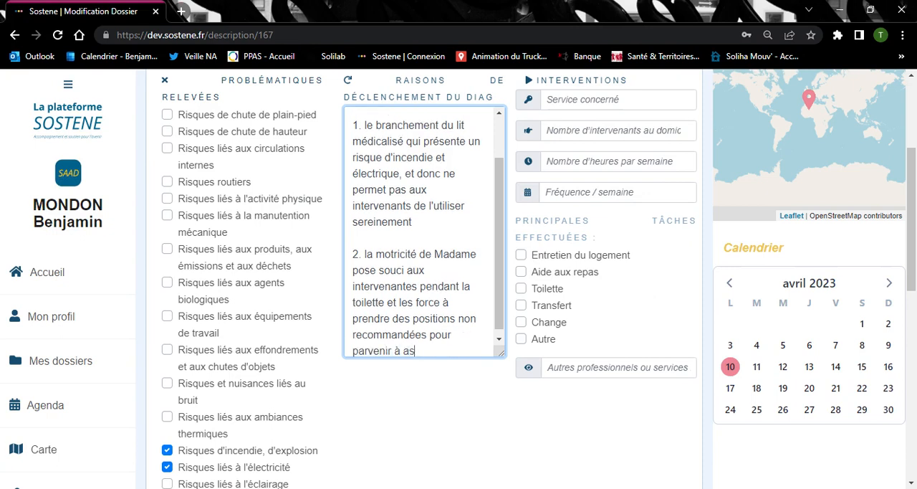
text(surer la toilette des partie)
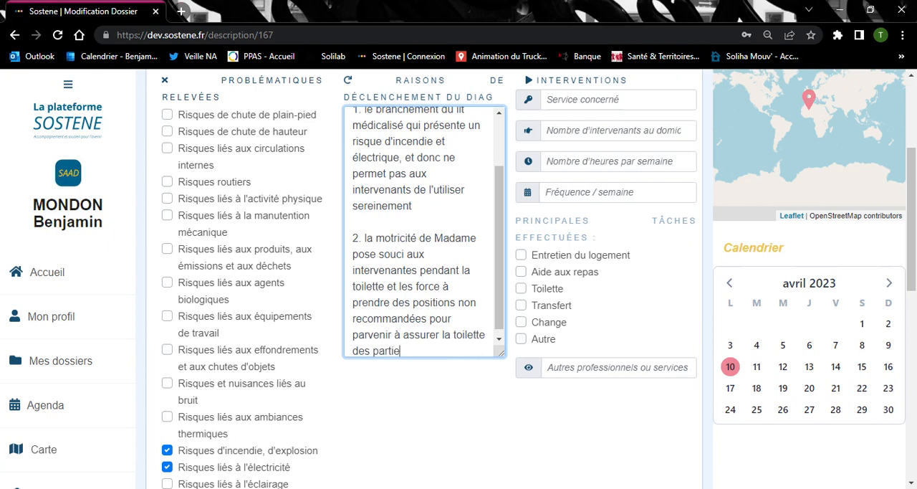
text(s intie)
Complete the second reason with "et les force à prendre des positions non recommandées pour parvenir à assurer la toilette des parties intimes"
key(BackSpace)
text(mes)
Under Interventions, enter "Unité 1" as the service concerned and 1 as the number of intervenants at the home
click(645, 100)
scroll(674, 144, up, 1)
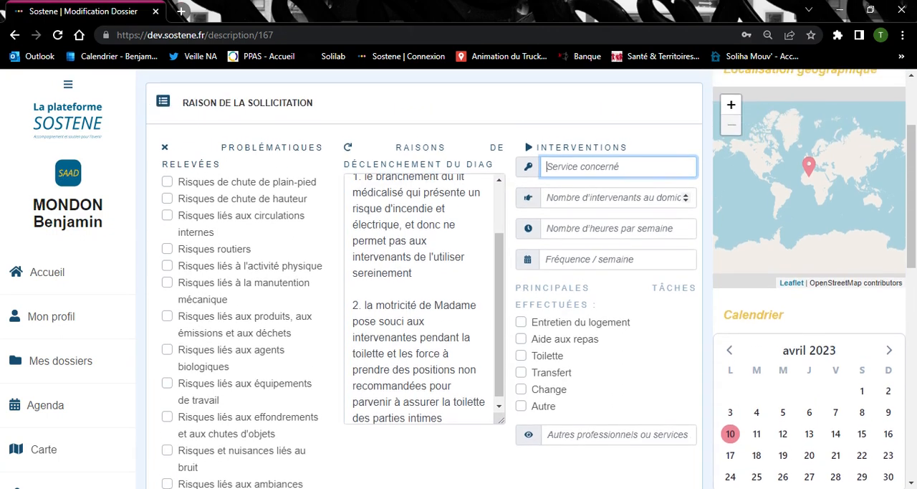
text(Unité 1)
key(Tab)
text(1)
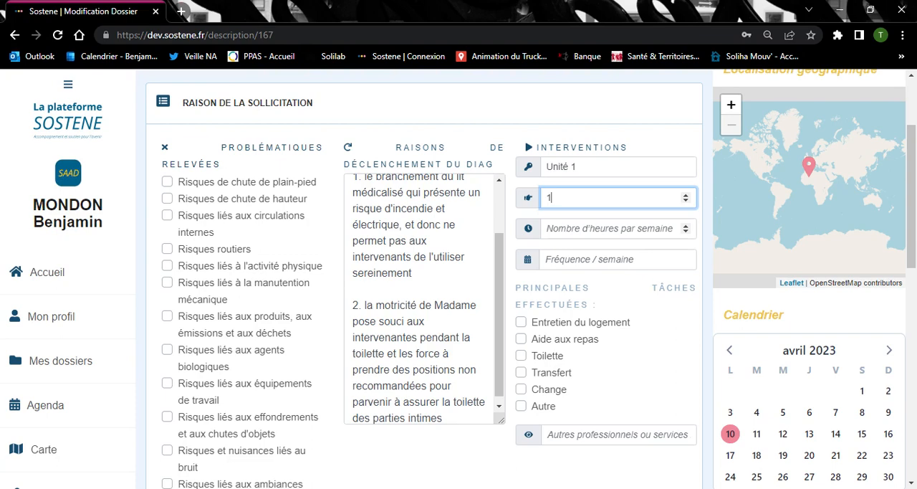
Set the interventions to 14 hours per week with a weekly frequency of 7
scroll(424, 301, down, 9)
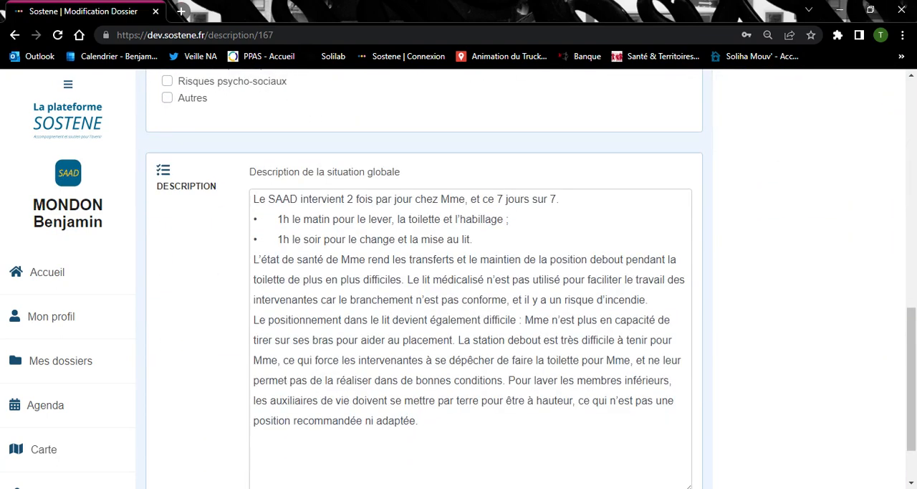
scroll(425, 301, up, 8)
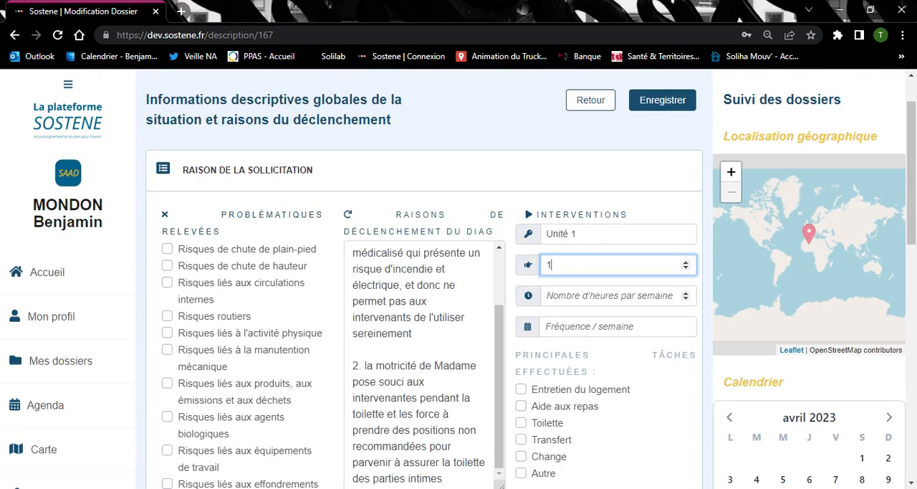
click(609, 296)
text(14)
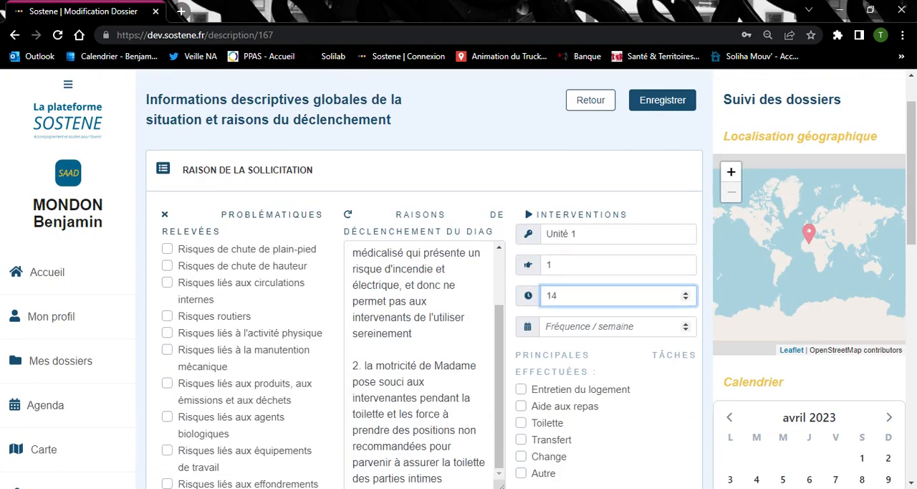
click(609, 327)
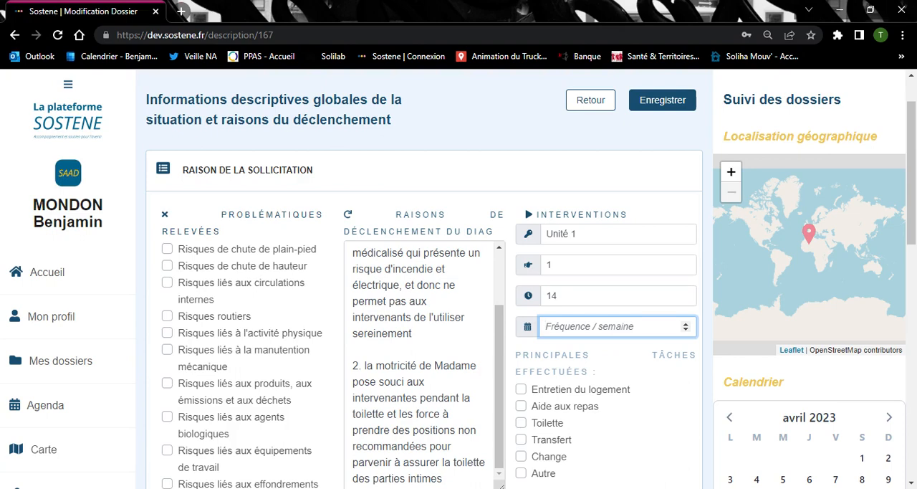
text(7)
Mark Toilette, Transfert and Change as the main tasks performed
scroll(534, 337, down, 1)
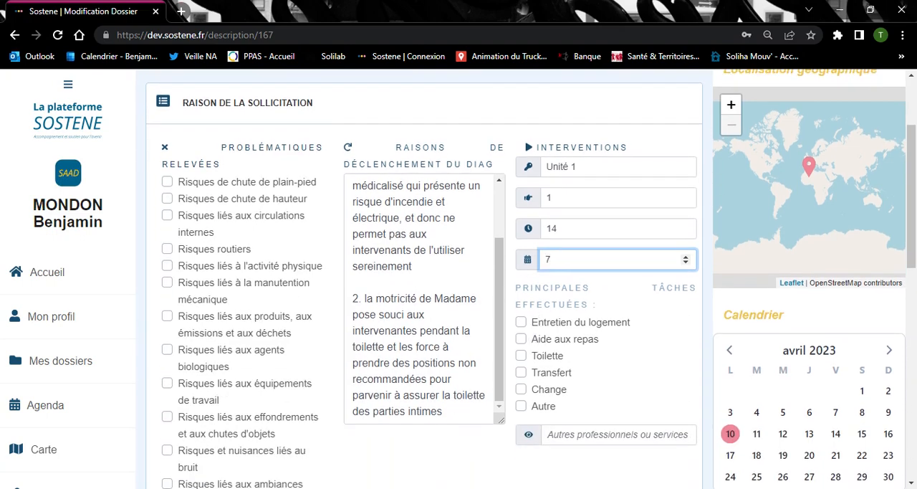
click(523, 358)
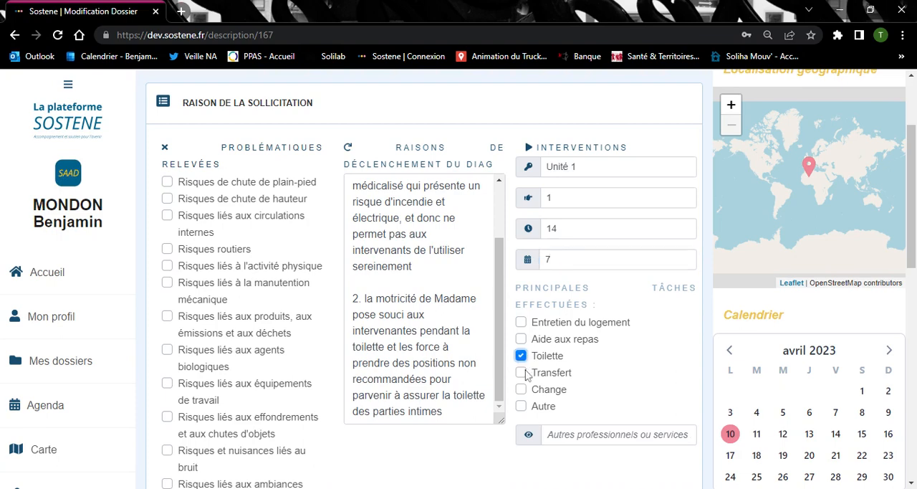
click(522, 374)
scroll(585, 358, down, 2)
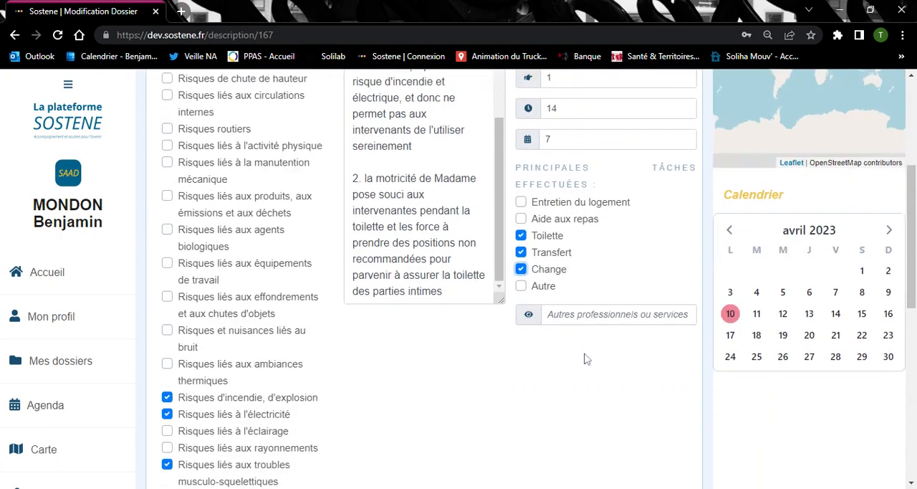
Enter "kinésithérapeute" as the other professional or service involved and save the situation description form
click(618, 300)
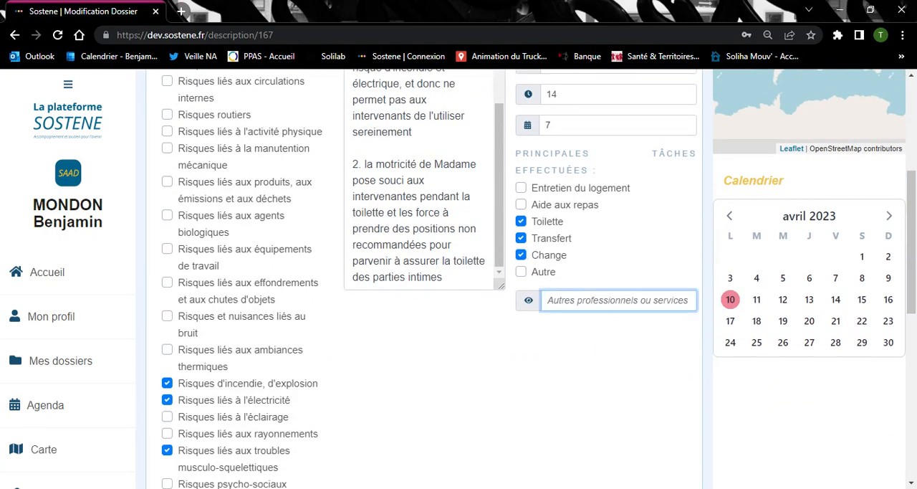
text(kinés)
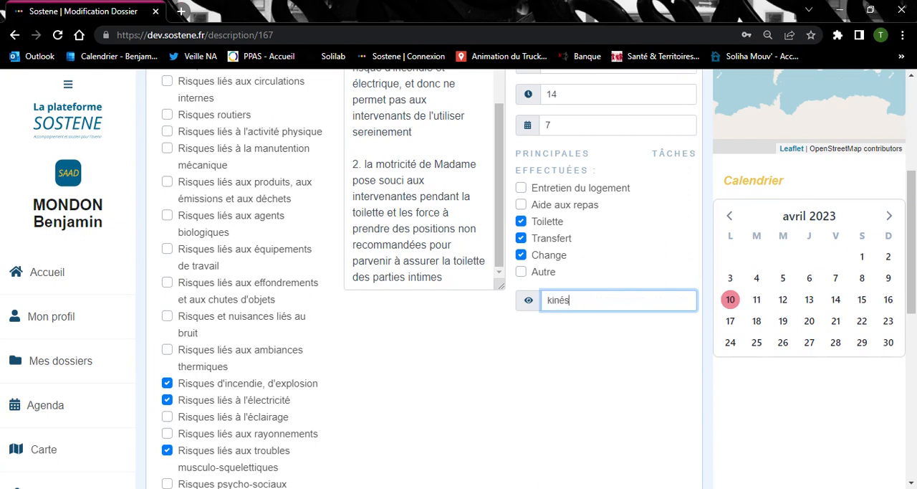
text(ithérapeute)
scroll(459, 280, up, 4)
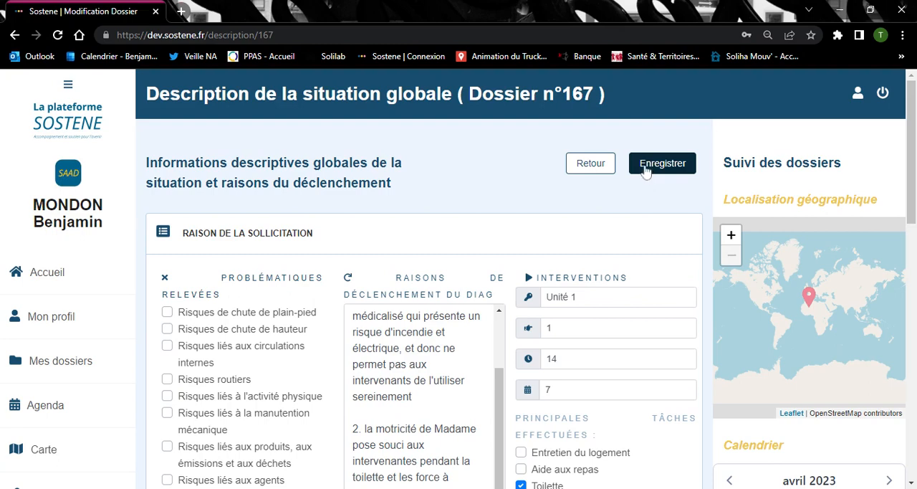
click(645, 170)
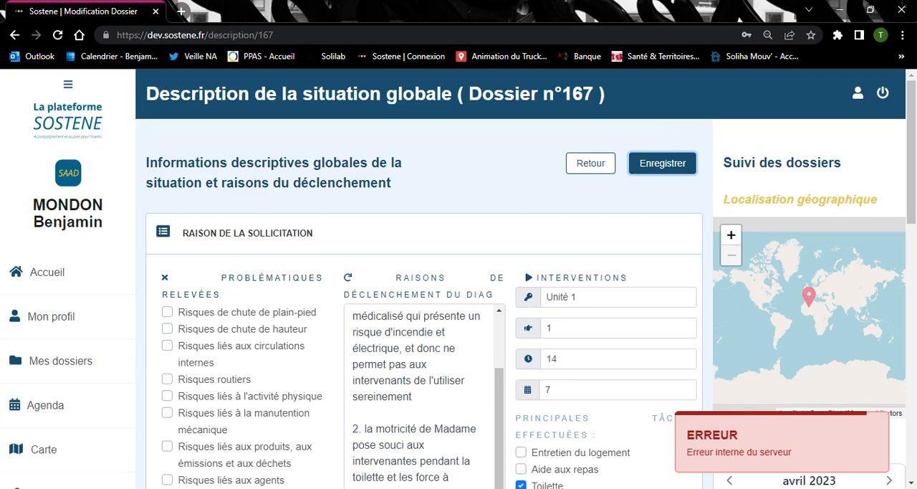
Reopen the global situation description from the dossier page to check its saved entries, and return to the dossier
click(599, 168)
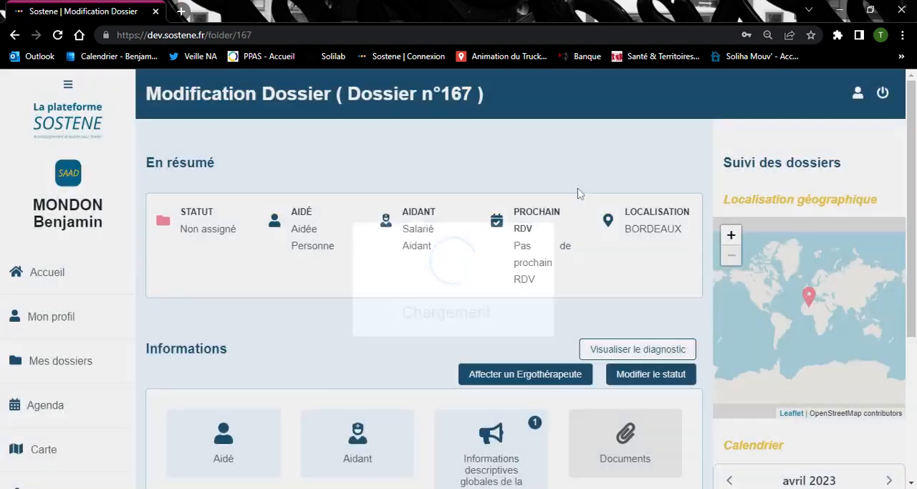
scroll(502, 265, down, 3)
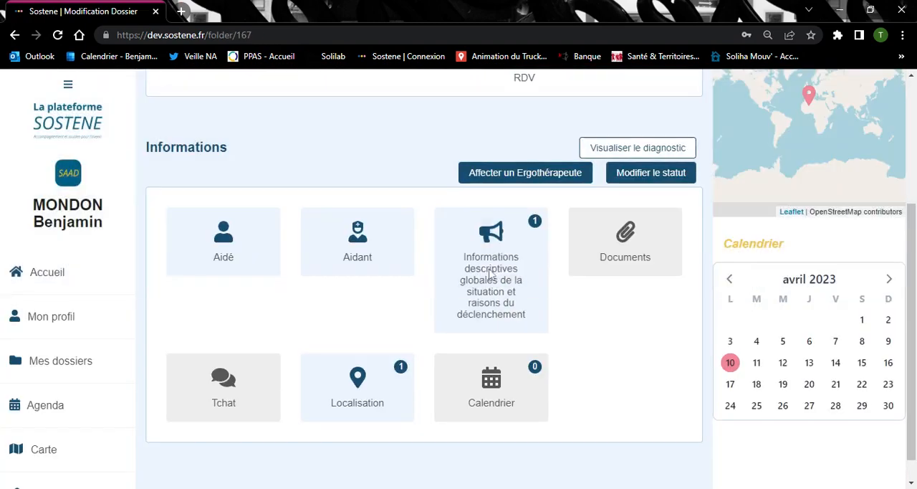
click(489, 273)
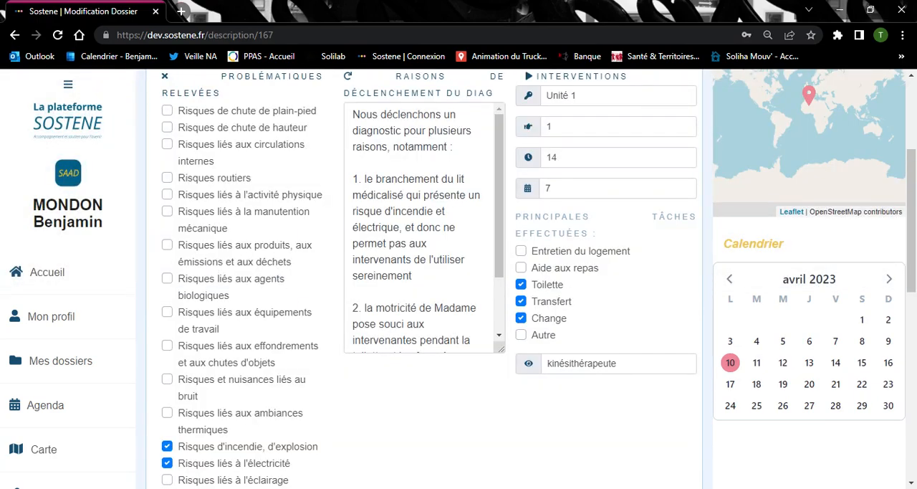
scroll(423, 272, down, 10)
scroll(512, 383, up, 8)
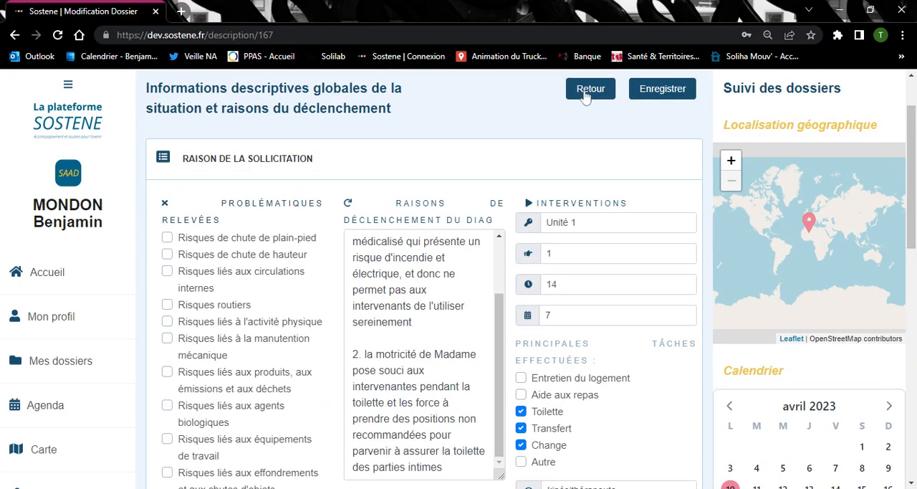
click(588, 94)
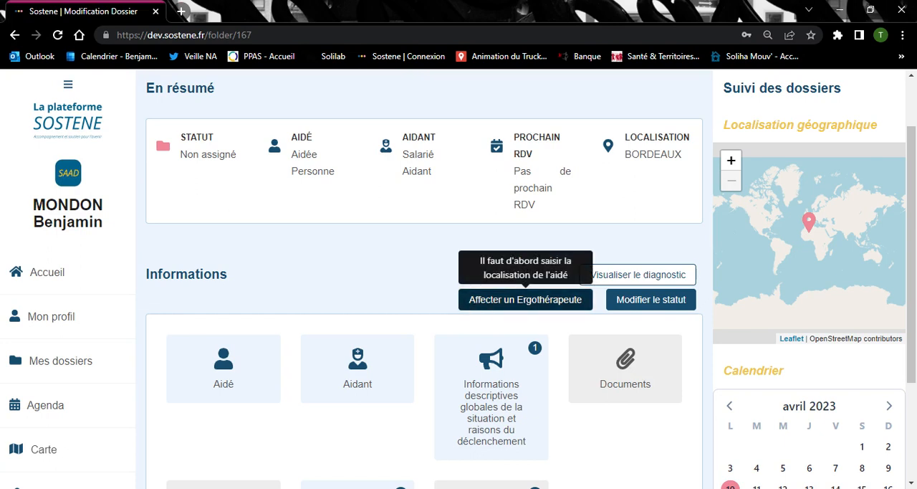
Assign the listed ergotherapist to the dossier and save the assignment
click(478, 301)
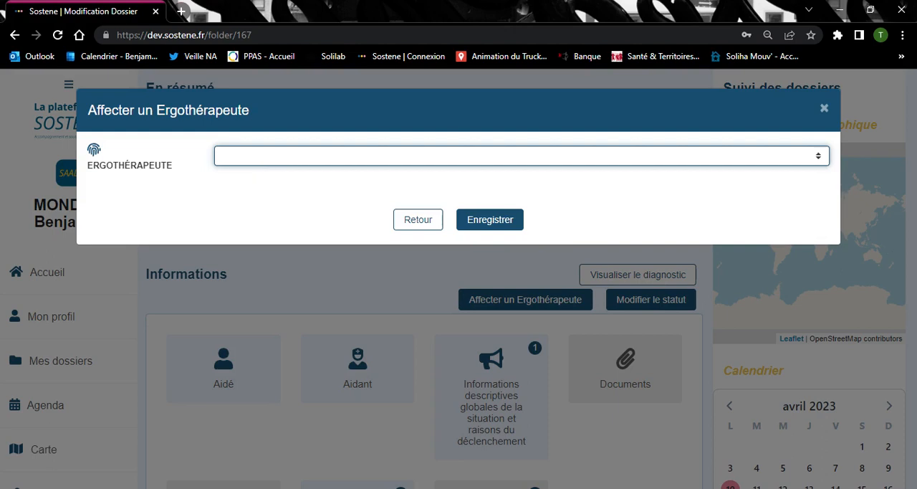
key(Down)
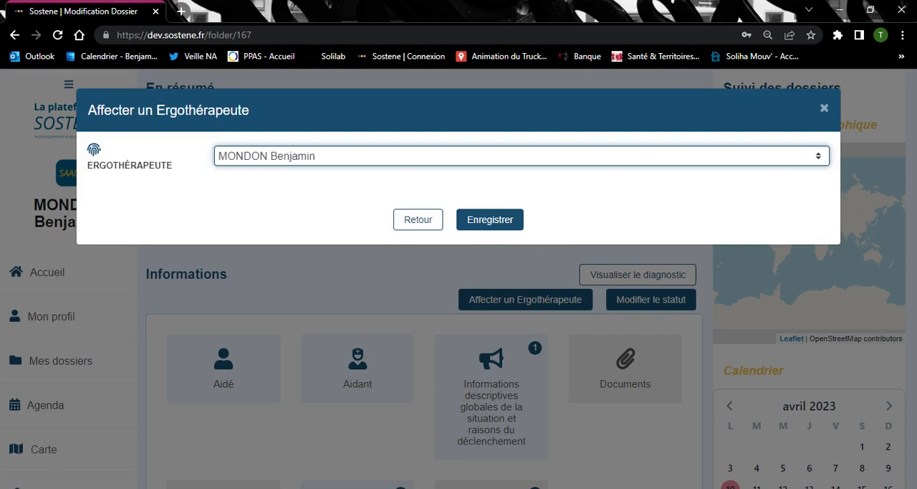
click(489, 220)
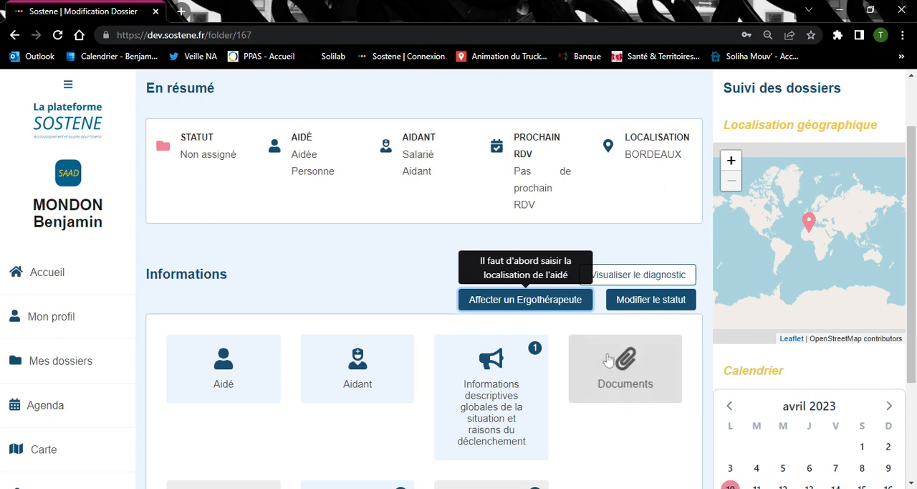
Open the dossier's Documents section and review the list of documents that must be imported
scroll(609, 355, down, 1)
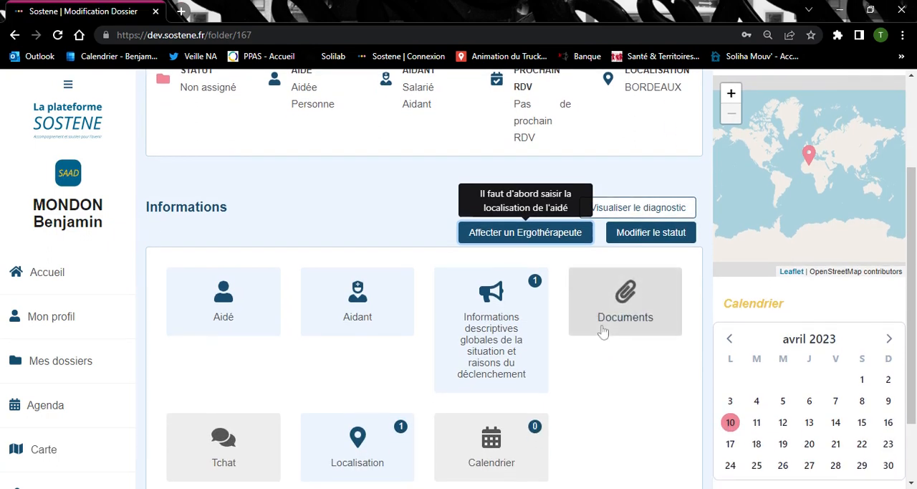
scroll(604, 329, down, 1)
click(610, 243)
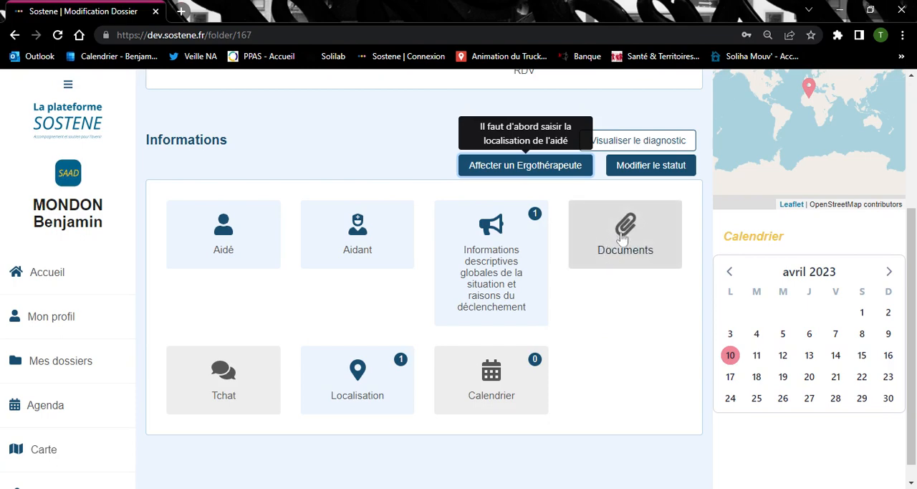
click(623, 238)
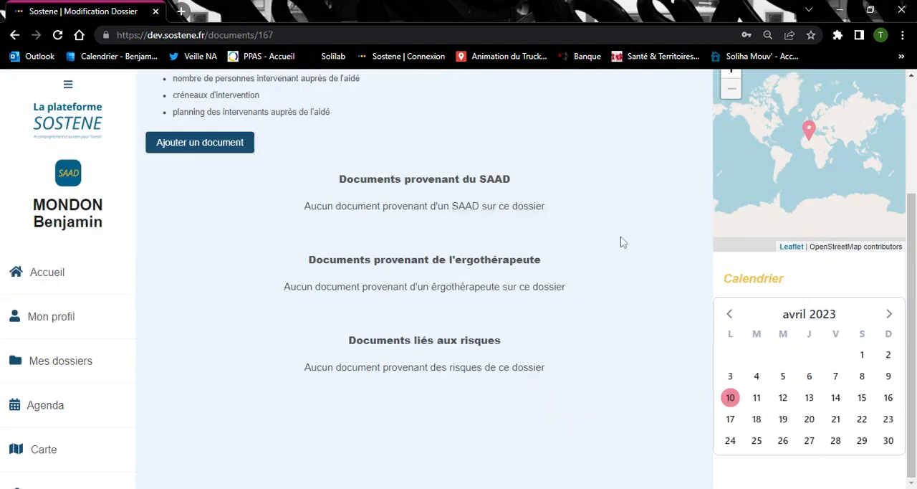
scroll(588, 194, up, 1)
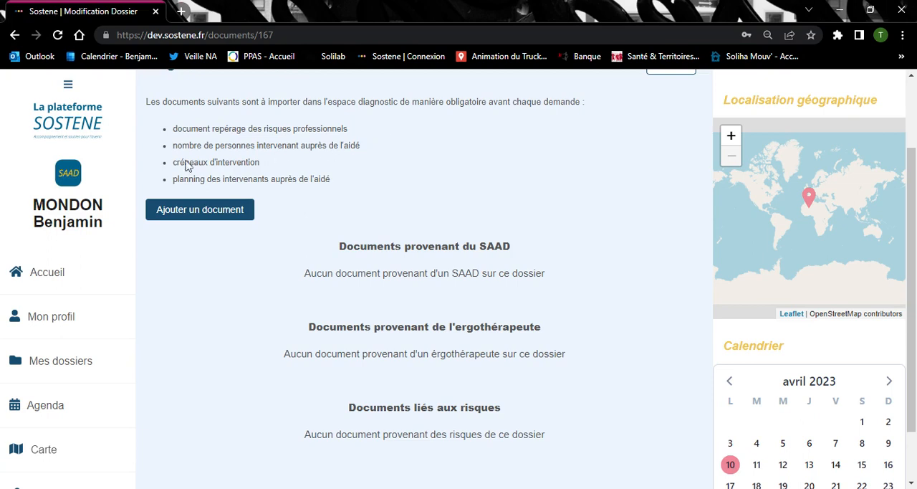
Open the form for adding a document to inspect its type and file fields, close it and return to the dossier
click(213, 220)
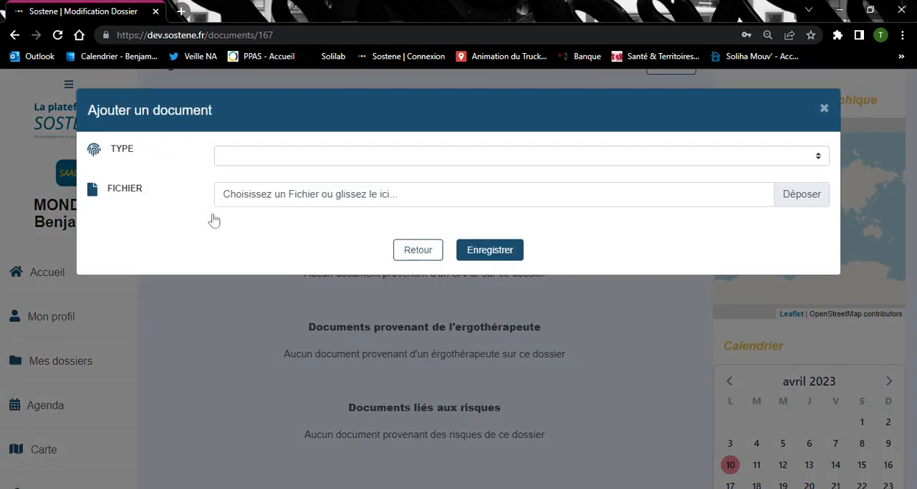
click(253, 162)
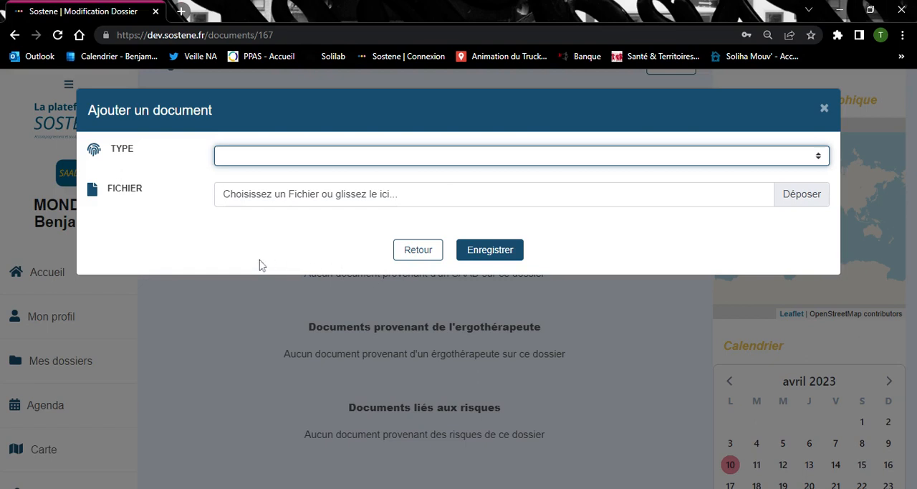
click(310, 218)
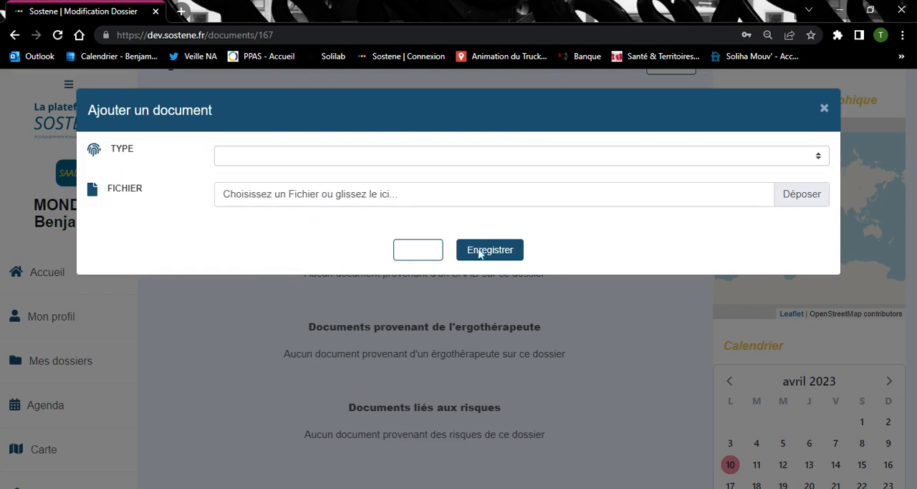
click(822, 111)
scroll(716, 158, up, 2)
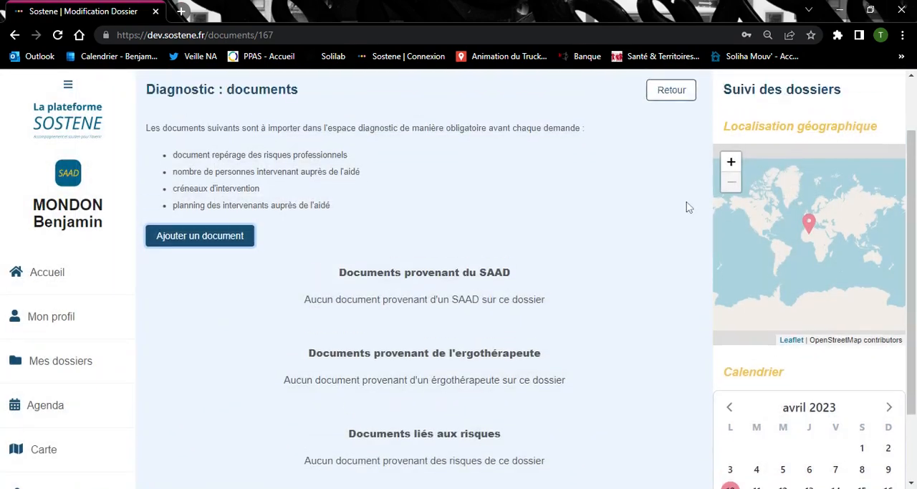
click(674, 164)
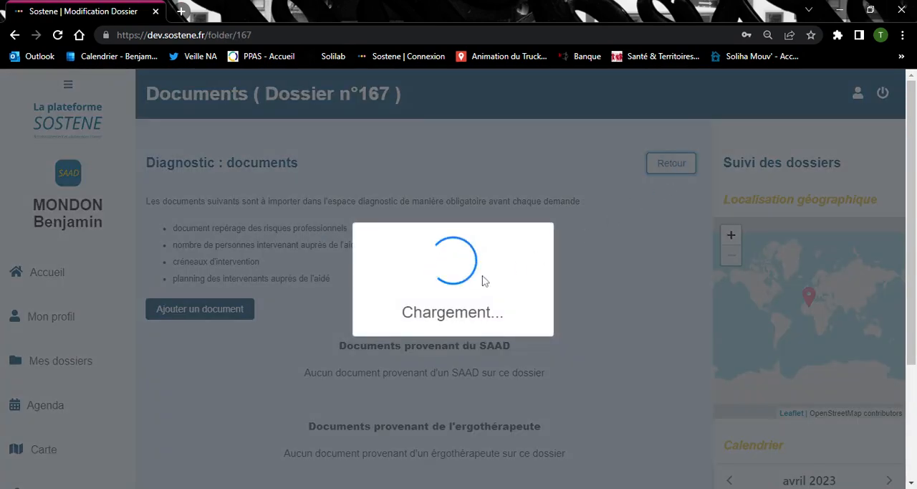
Post the comment "Bonjour, merci pour votre réactivité !" in the dossier's Tchat and return to the dossier
scroll(323, 330, down, 3)
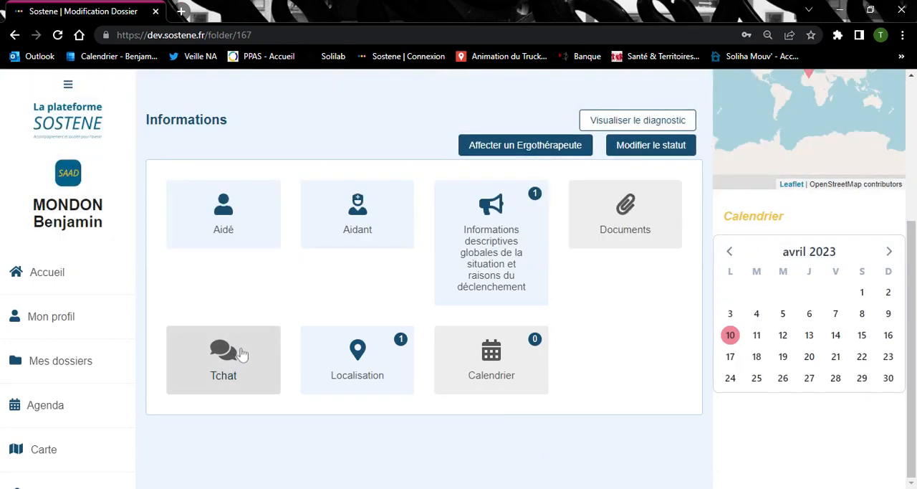
click(242, 354)
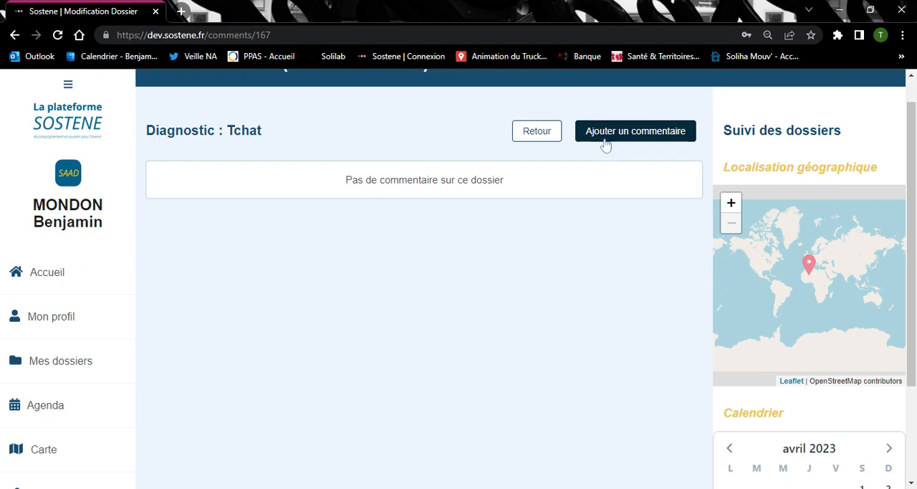
click(607, 137)
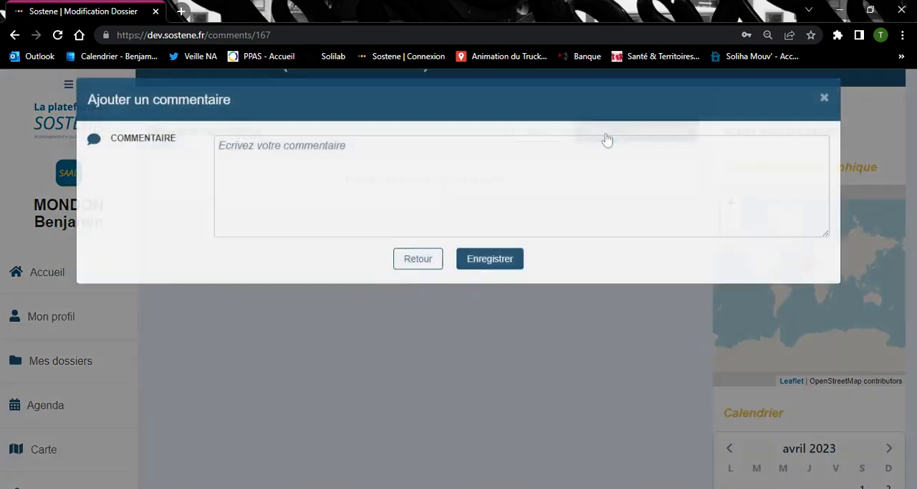
text(Bonjour)
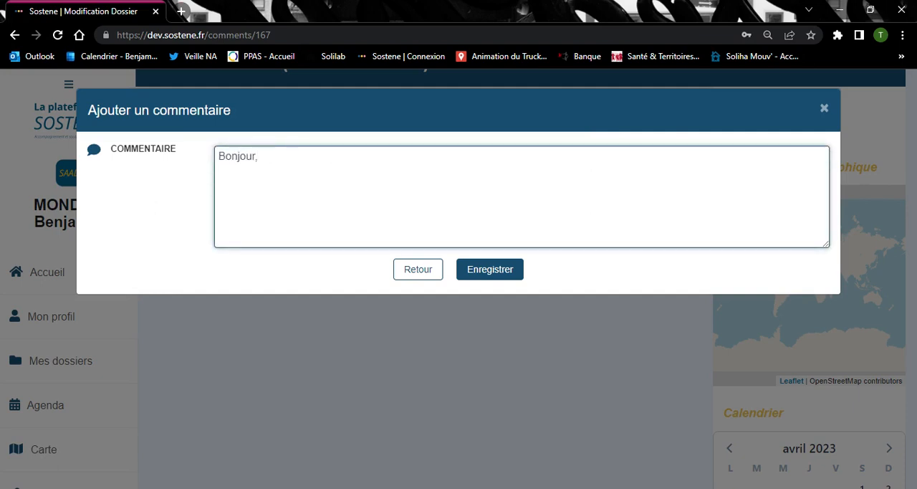
text(, merci pour votre réactivité !)
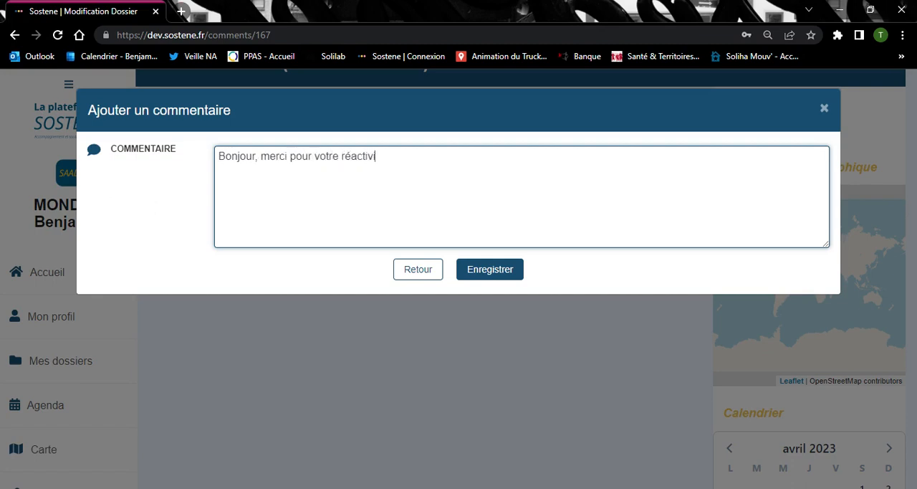
click(508, 274)
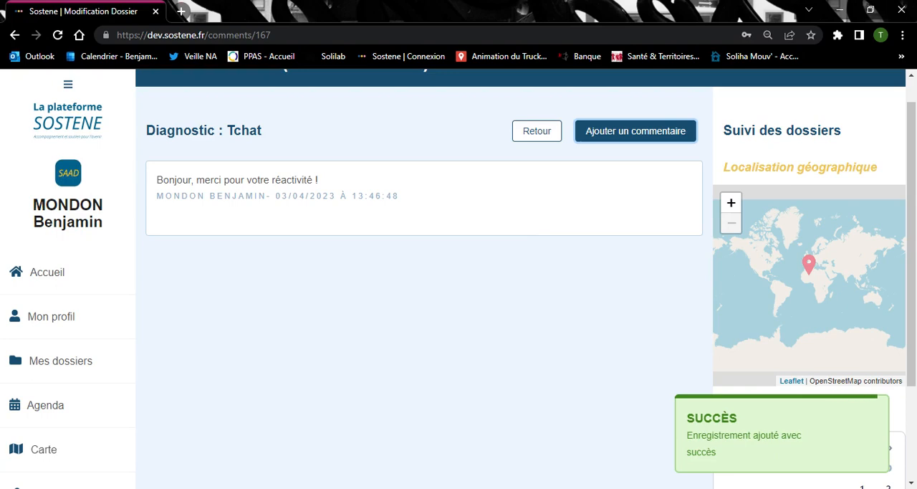
click(535, 135)
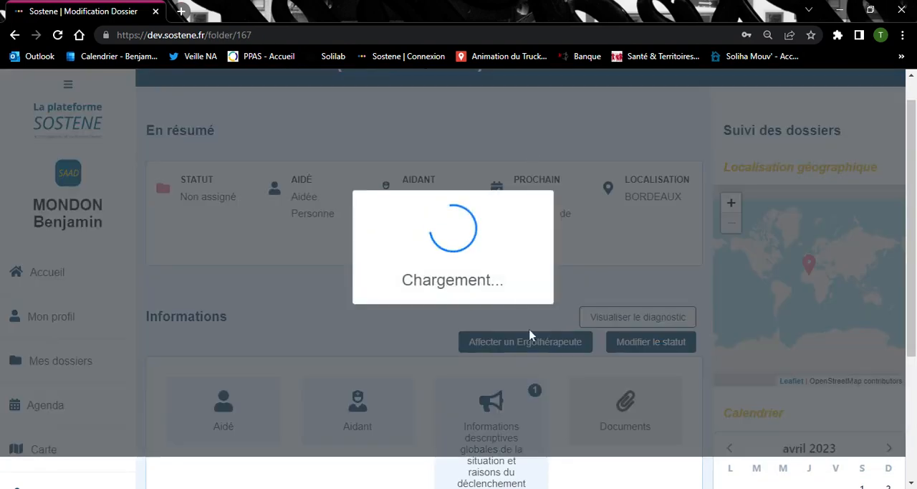
Open the dossier's Localisation map to view the marked location, and return to the dossier
scroll(516, 308, down, 3)
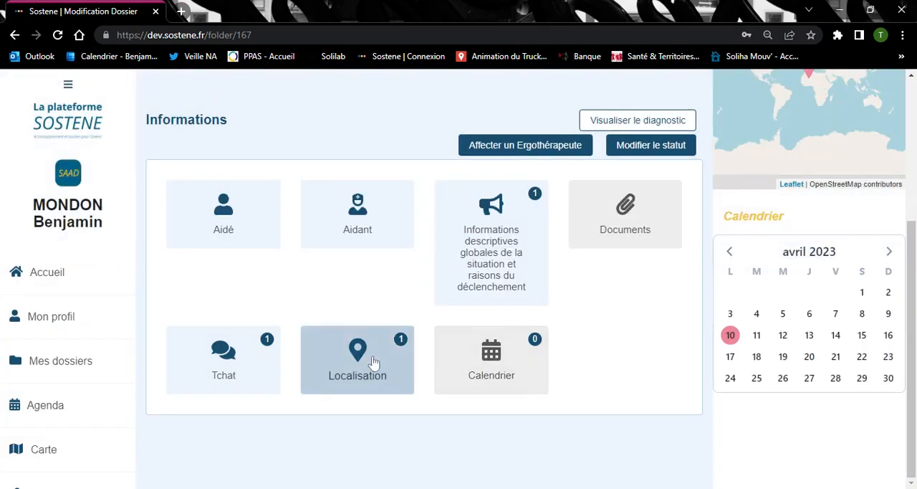
click(374, 362)
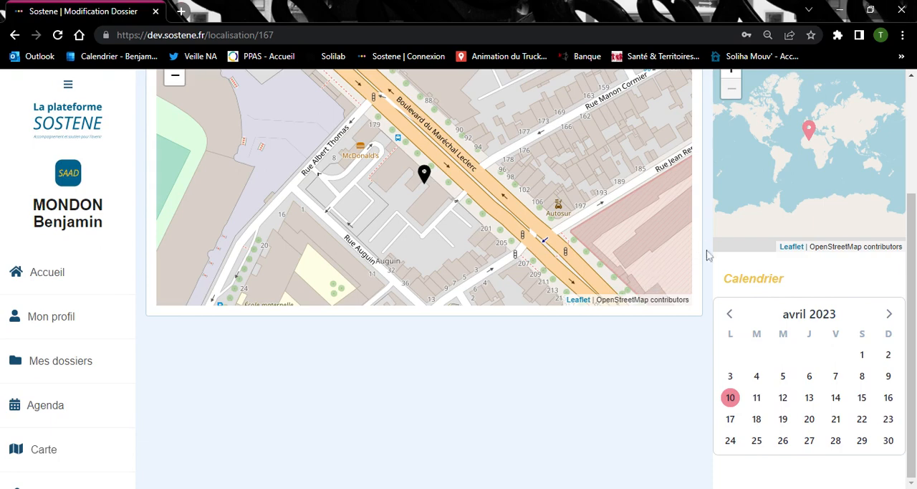
scroll(710, 251, up, 1)
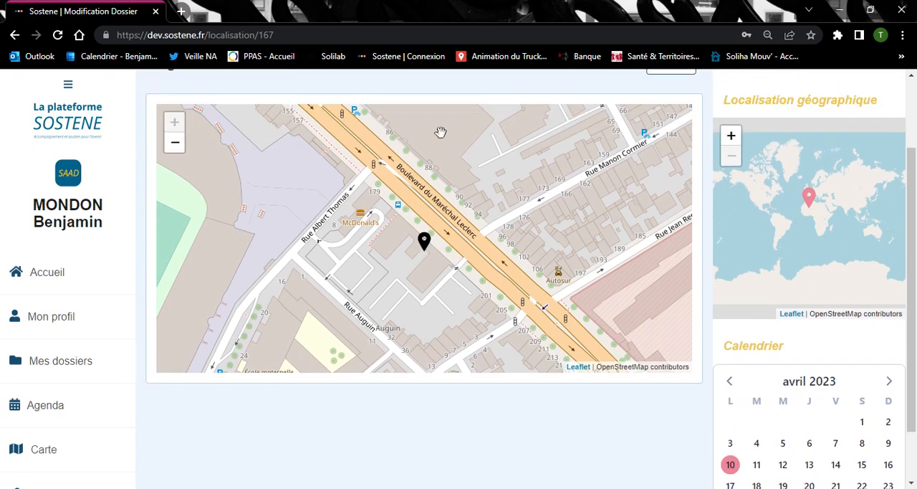
scroll(710, 126, up, 1)
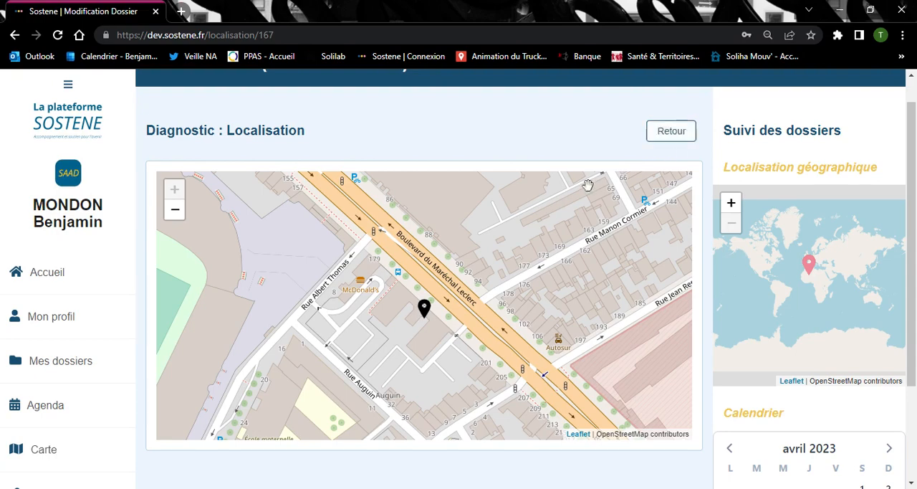
click(671, 131)
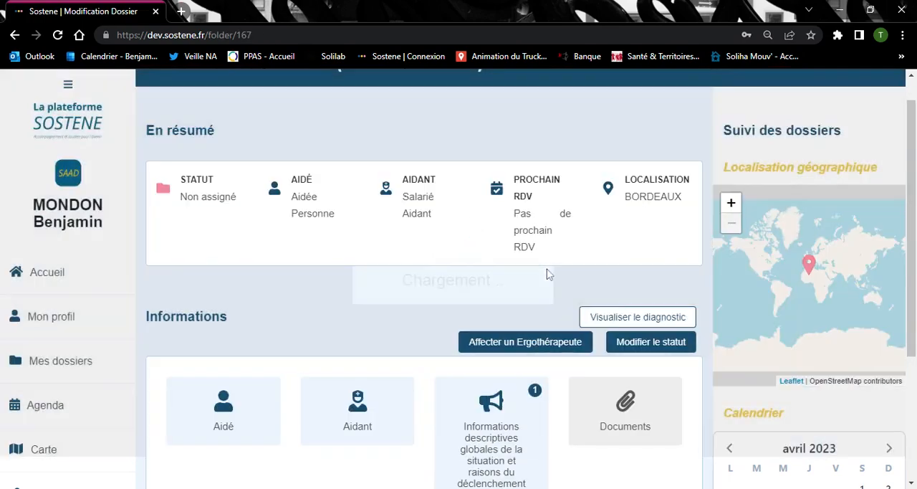
Add an appointment in the dossier's Calendrier section and set its date to 10/04/2023
scroll(548, 322, down, 3)
click(516, 370)
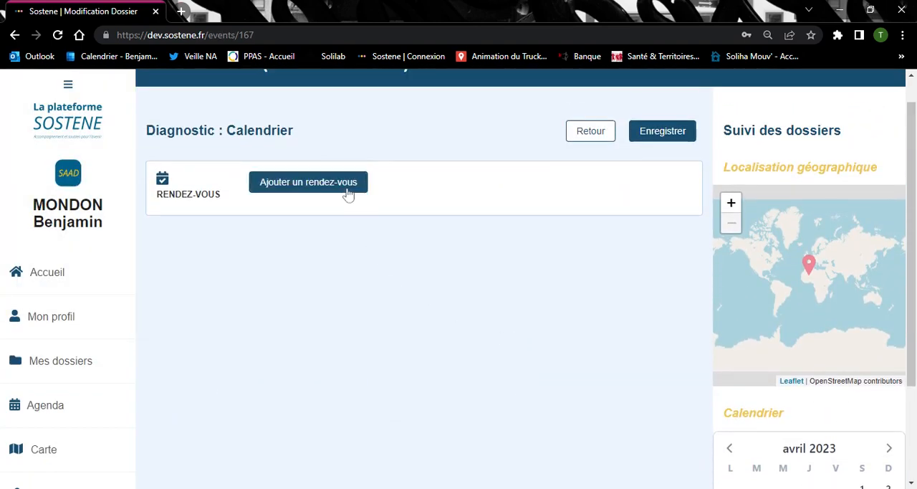
click(348, 192)
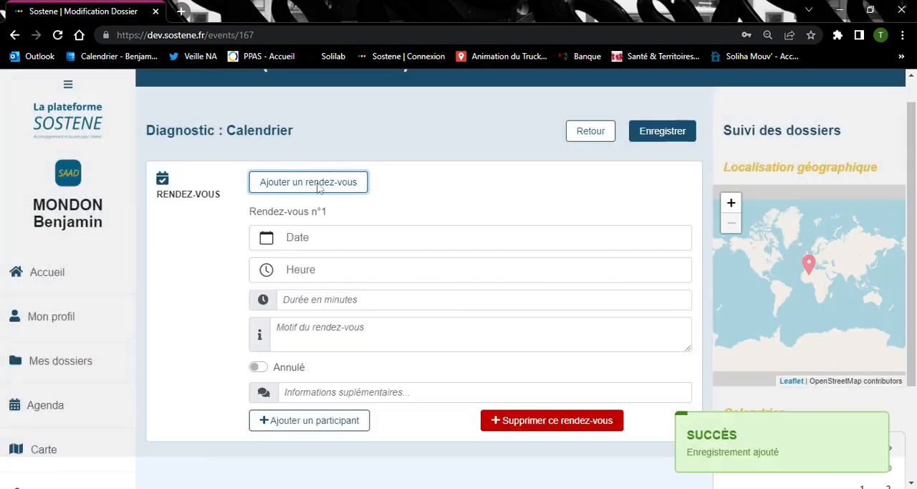
click(308, 245)
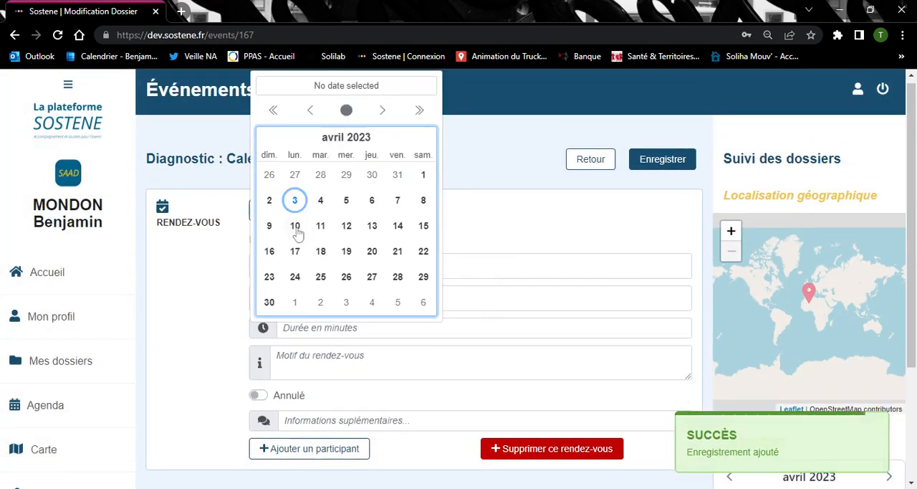
click(295, 228)
Set the appointment's time to 09:15
click(304, 304)
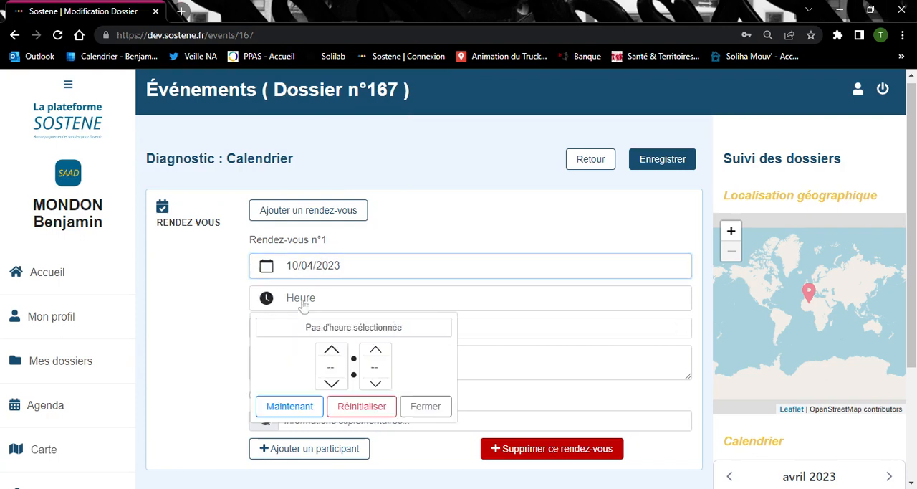
click(332, 351)
click(331, 351)
click(376, 351)
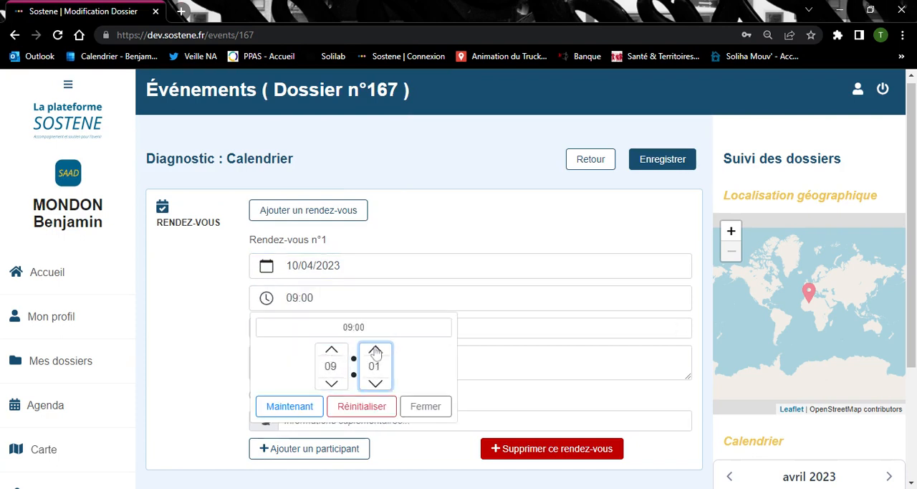
click(376, 351)
click(376, 352)
click(375, 351)
click(376, 351)
click(376, 351)
click(376, 351)
click(375, 351)
click(375, 351)
click(375, 351)
click(375, 351)
click(375, 351)
Set the appointment's duration to 90 minutes and its reason to "1ère visite d'ergothérapeute"
click(502, 328)
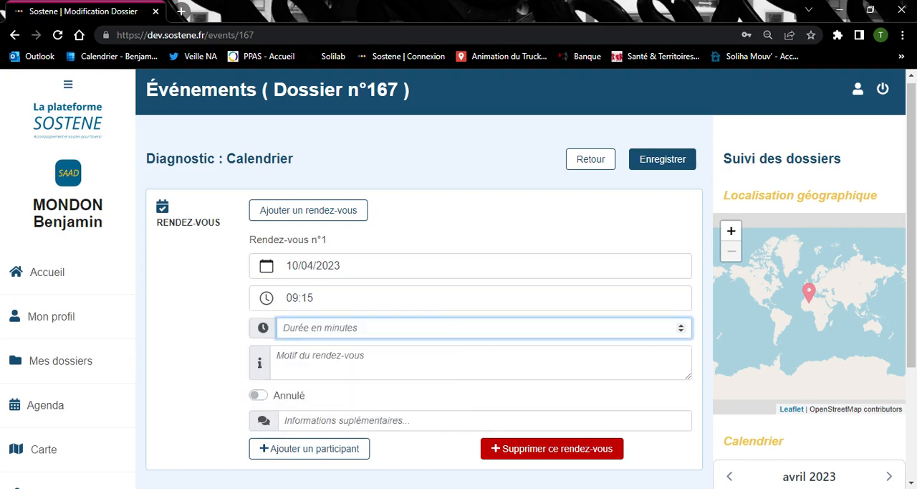
text(90)
click(581, 352)
text(1ère visite)
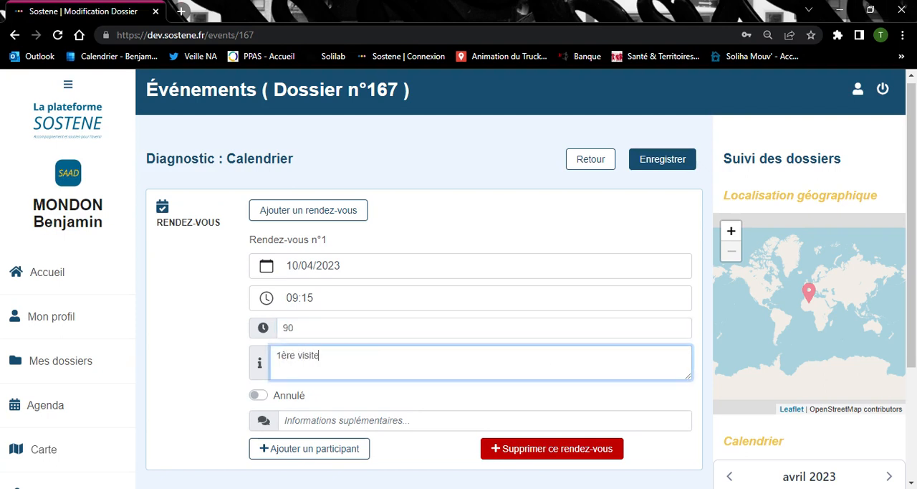
text( d'ergothérapeute)
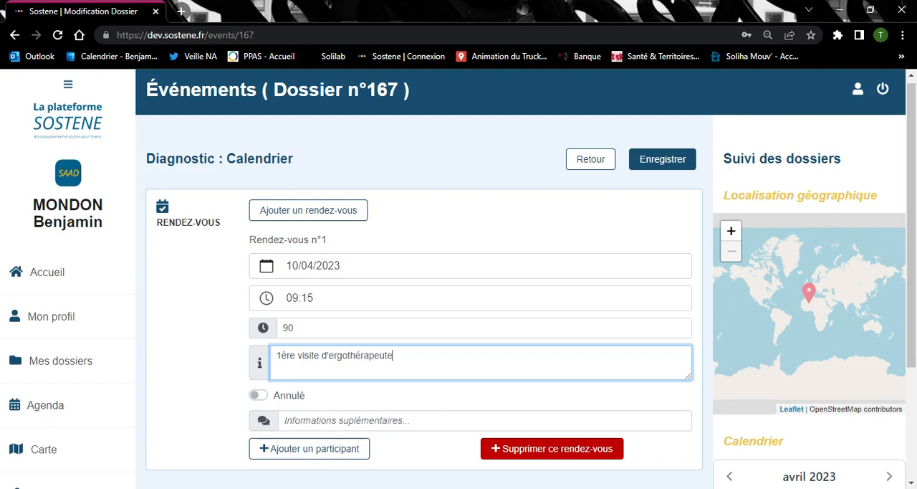
Switch the appointment's Annulé option on and back off, leaving the supplementary information empty
click(258, 398)
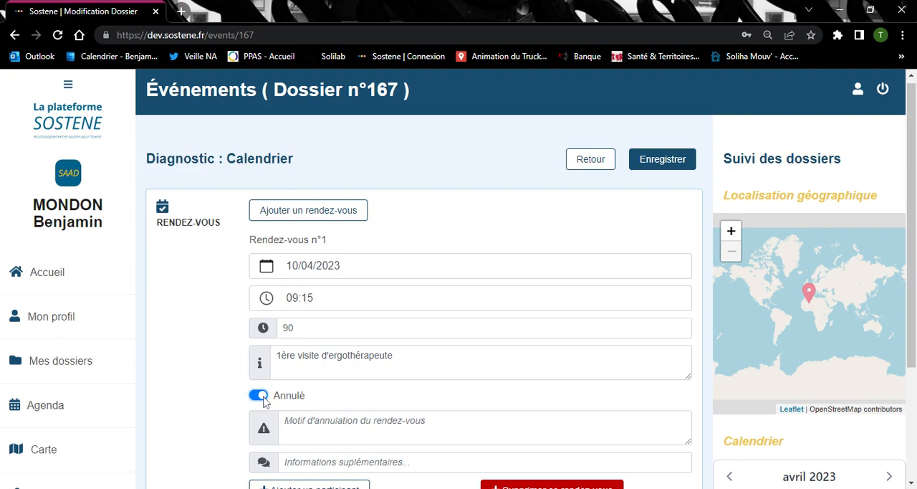
click(260, 397)
scroll(367, 401, down, 1)
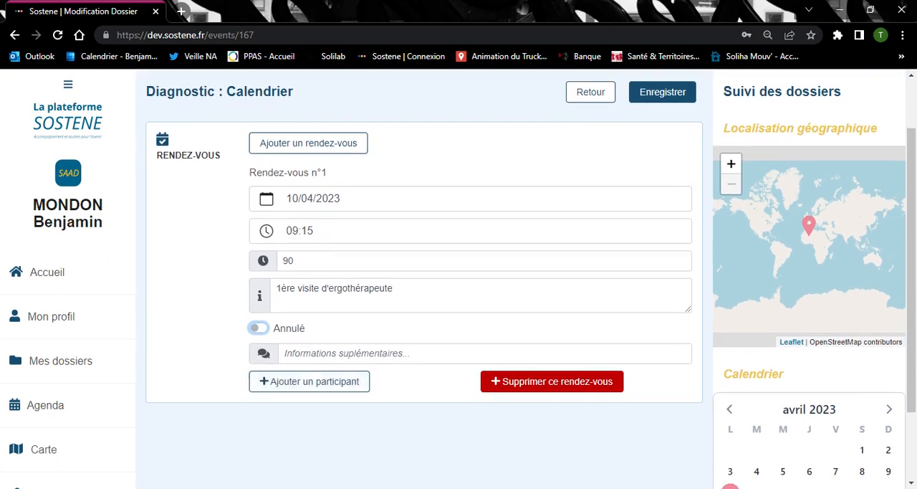
click(347, 353)
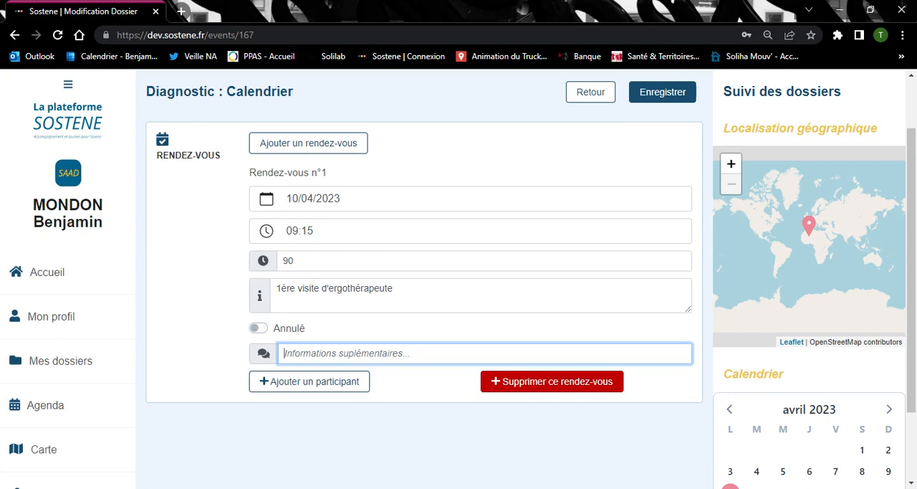
Add a participant to the appointment with Nom "Aidant", Prénom "Familial" and the En qualité de role "Aidant familial"
click(314, 388)
scroll(313, 380, down, 1)
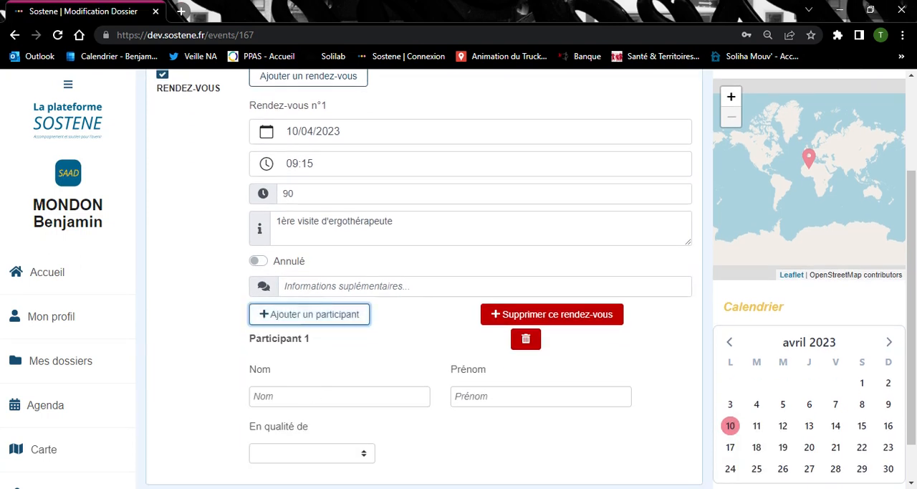
click(313, 396)
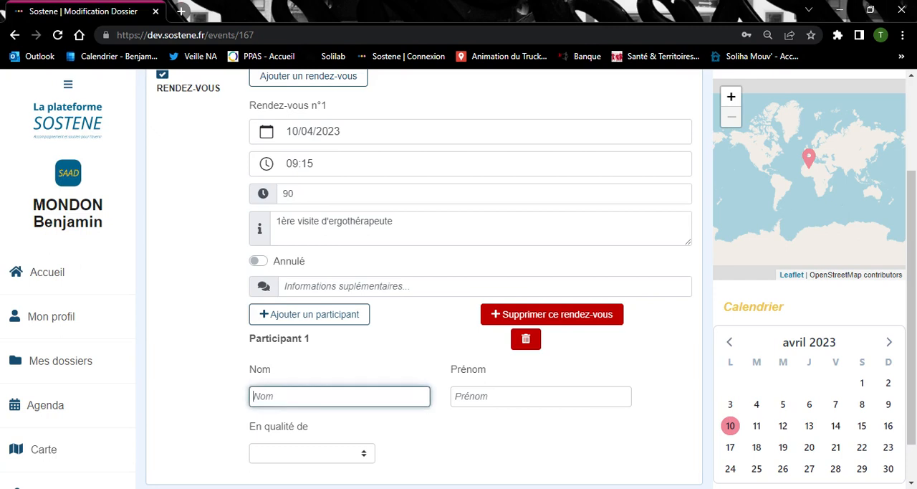
text(Aidant)
key(Tab)
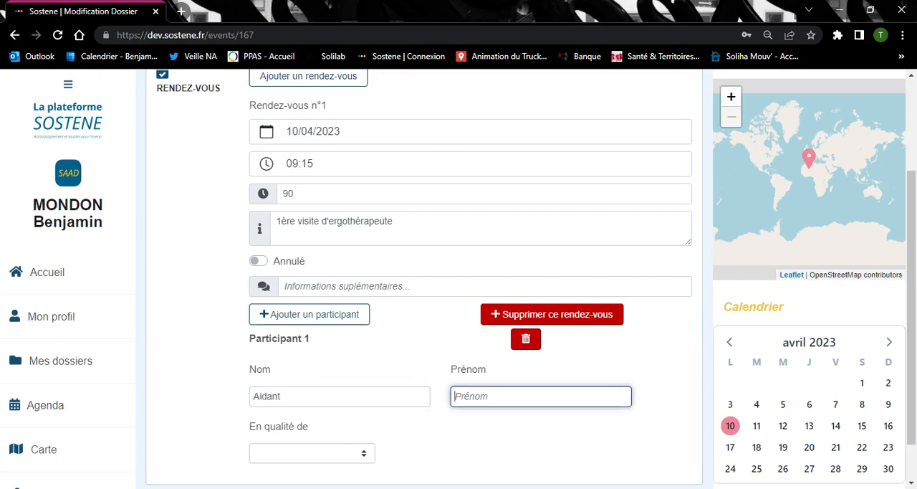
text(Familial)
scroll(229, 348, down, 1)
click(315, 403)
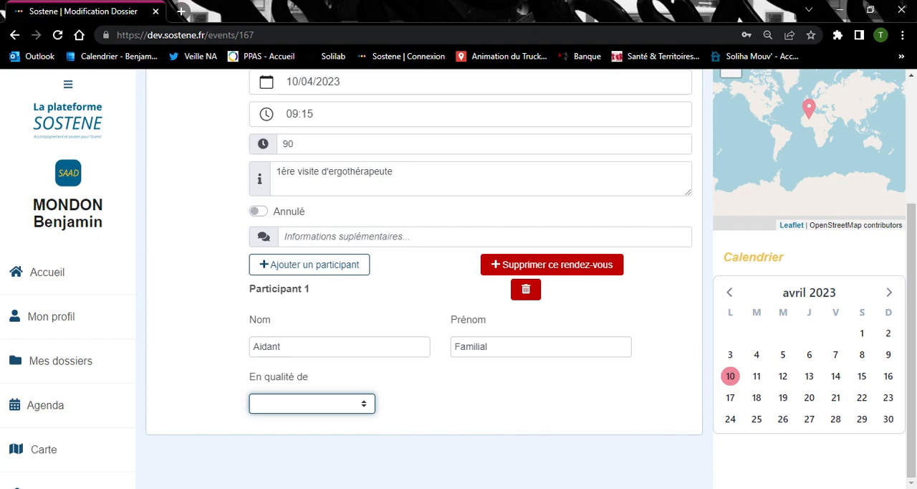
key(a)
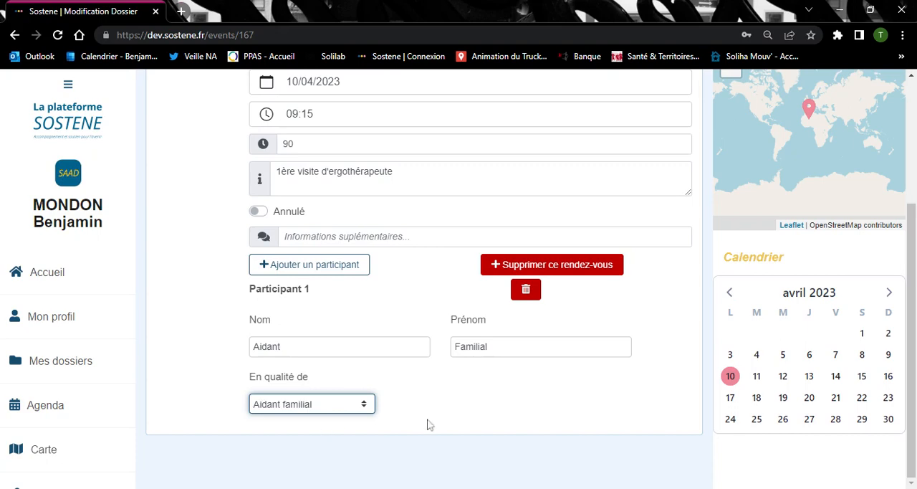
Save the appointment and return to the dossier's overview of information sections
scroll(588, 399, up, 3)
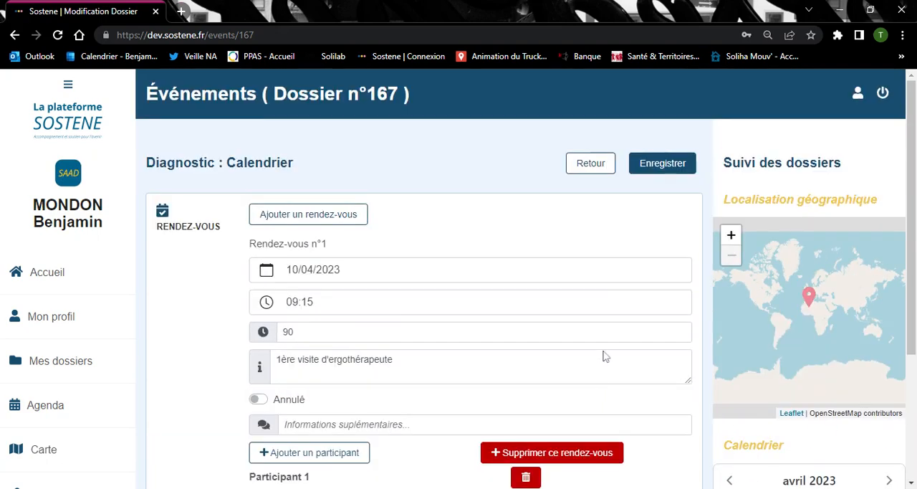
click(644, 167)
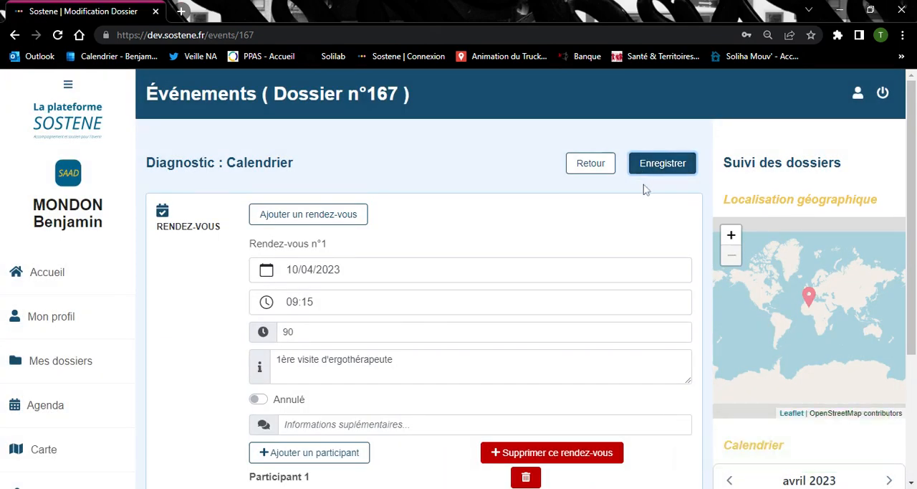
click(591, 166)
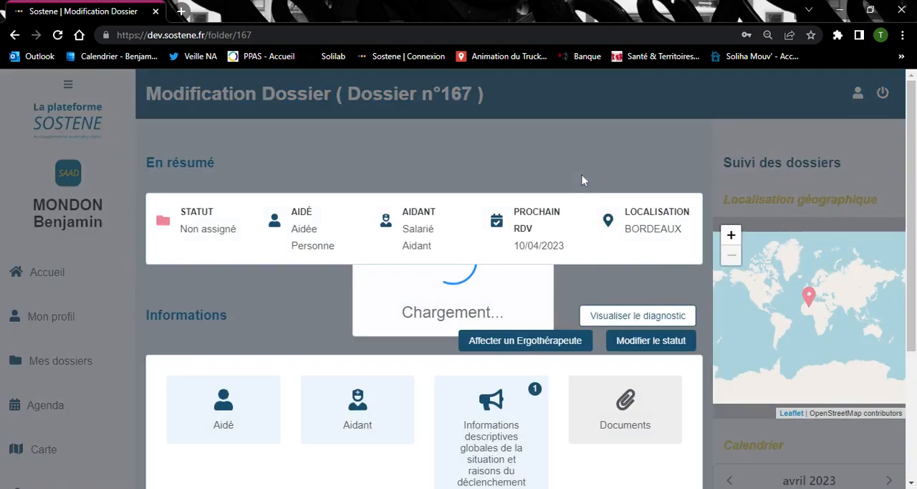
scroll(581, 175, down, 2)
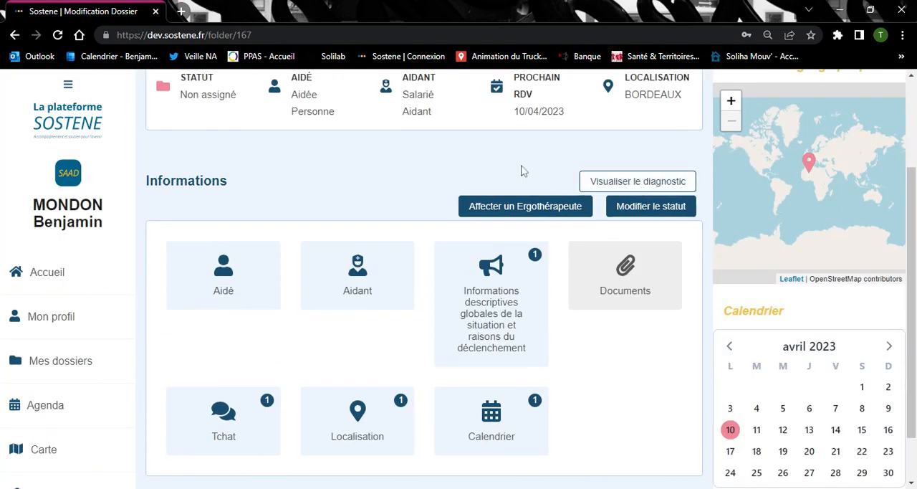